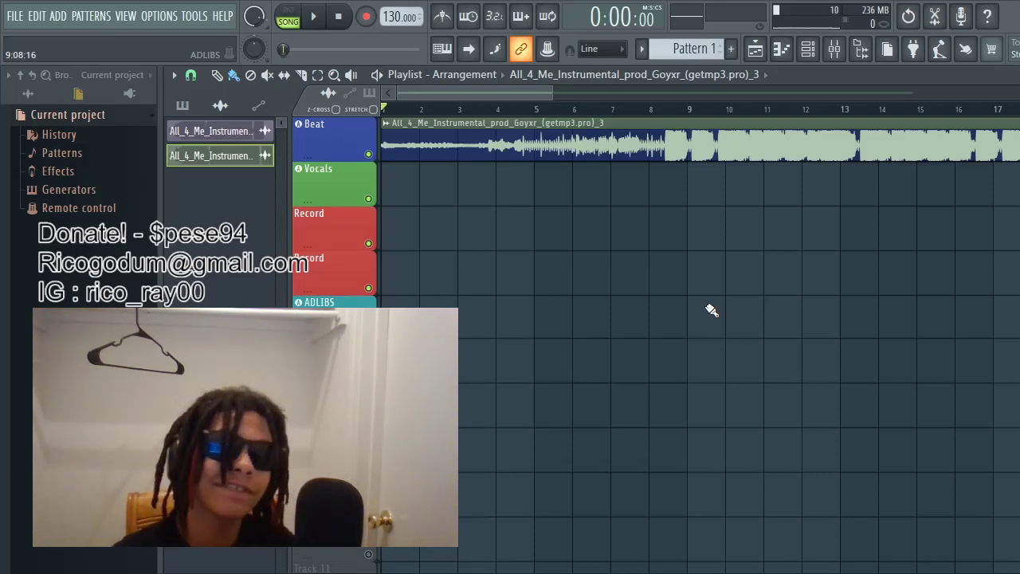
- Detect the tempo of the instrumental clip on the Beat track and set the project tempo to 140 BPM
{"action": "left_click", "coordinate": [391, 129]}
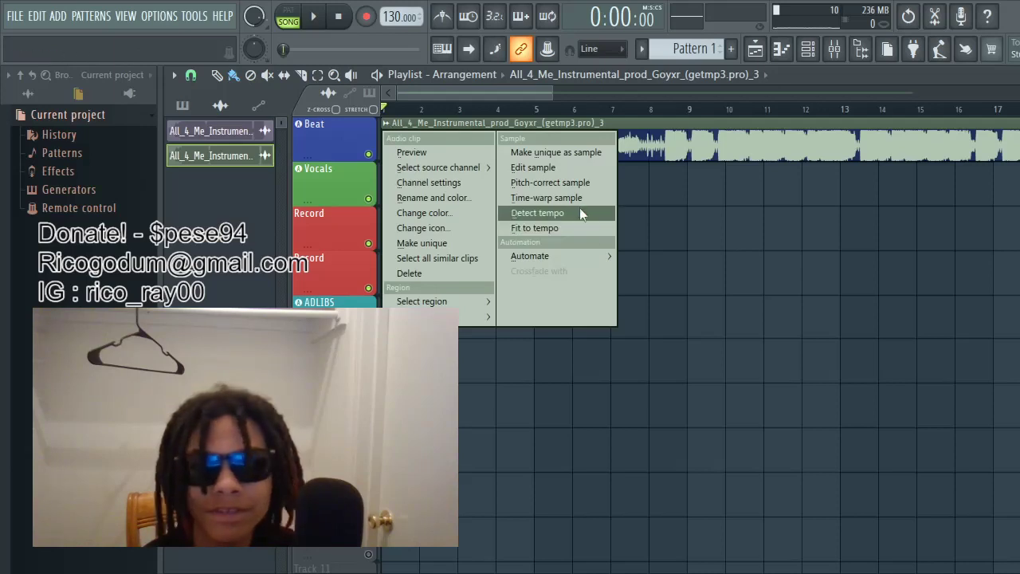
{"action": "left_click", "coordinate": [575, 209]}
{"action": "left_click", "coordinate": [558, 368]}
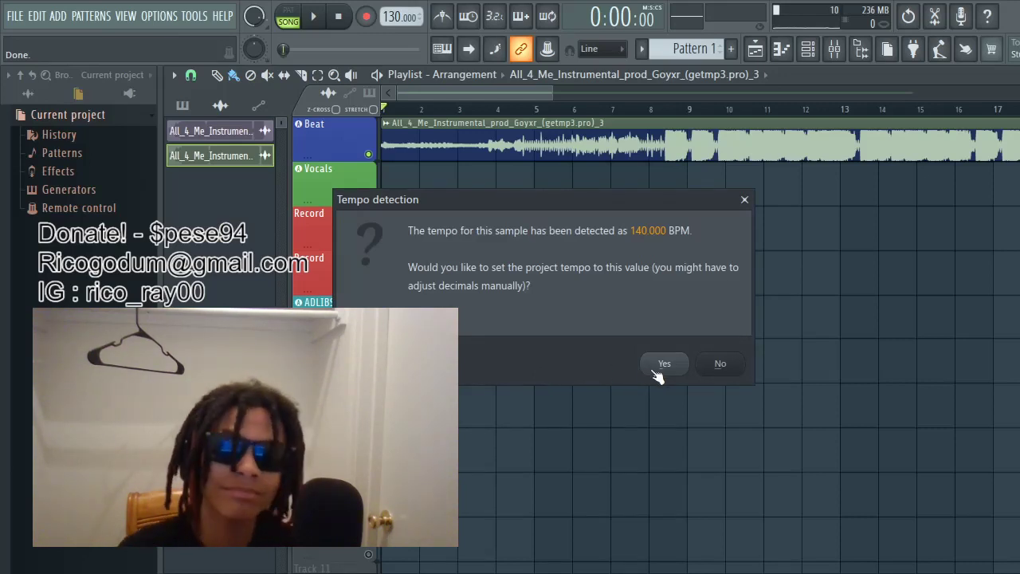
{"action": "left_click", "coordinate": [657, 368]}
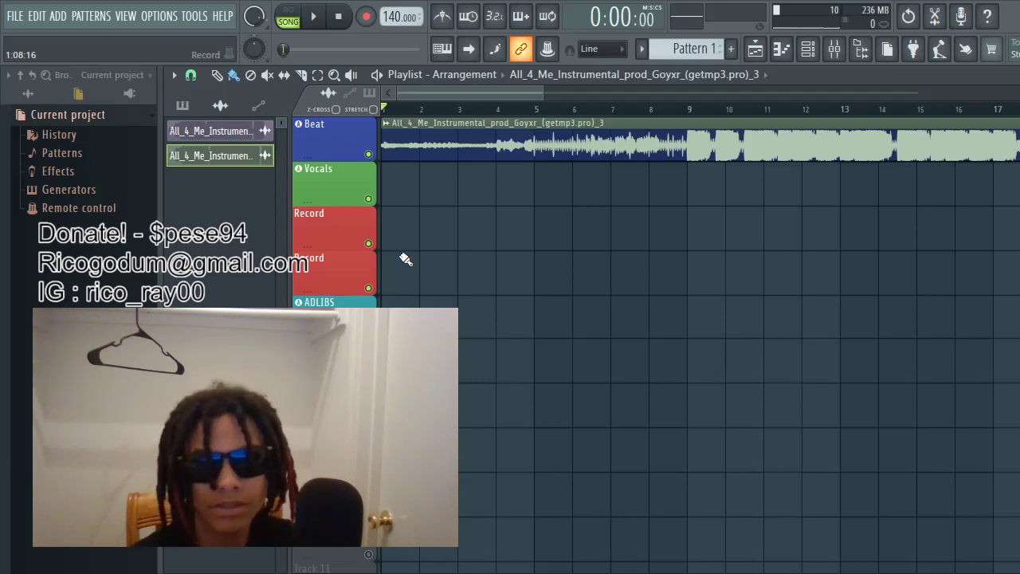
- Start a new project from the Minimal "Empty" template
{"action": "left_click", "coordinate": [16, 15]}
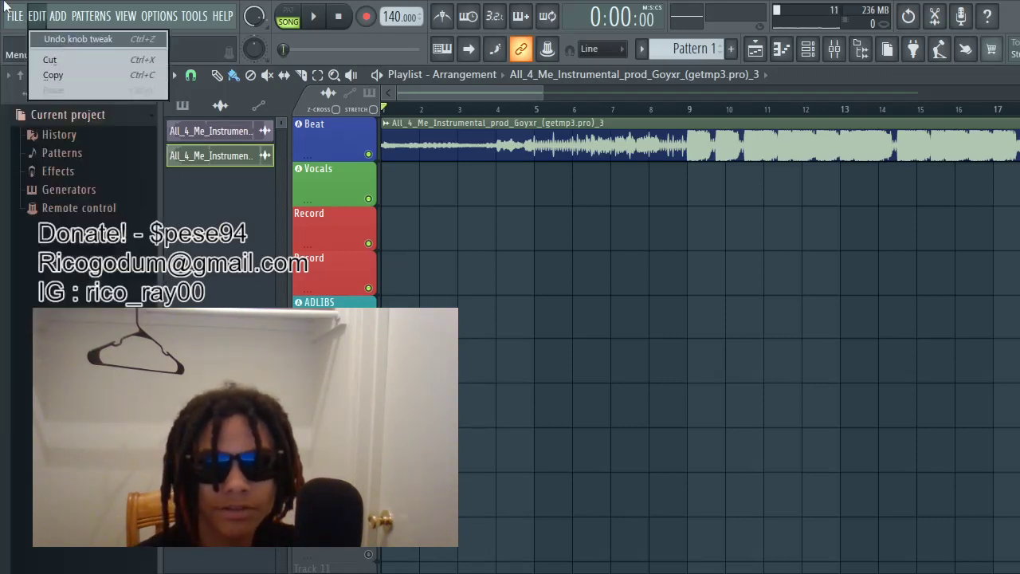
{"action": "mouse_move", "coordinate": [34, 54]}
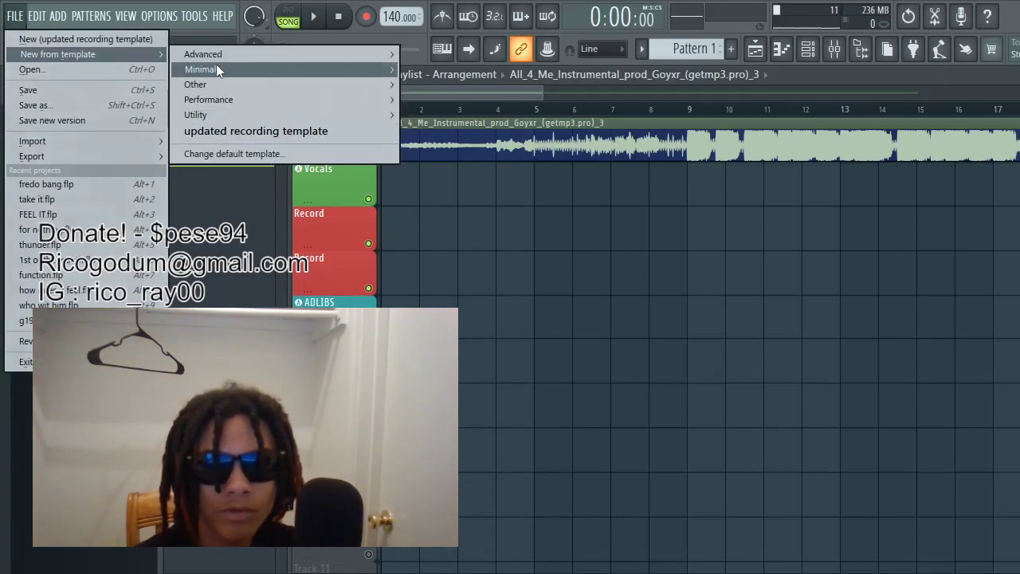
{"action": "mouse_move", "coordinate": [216, 69]}
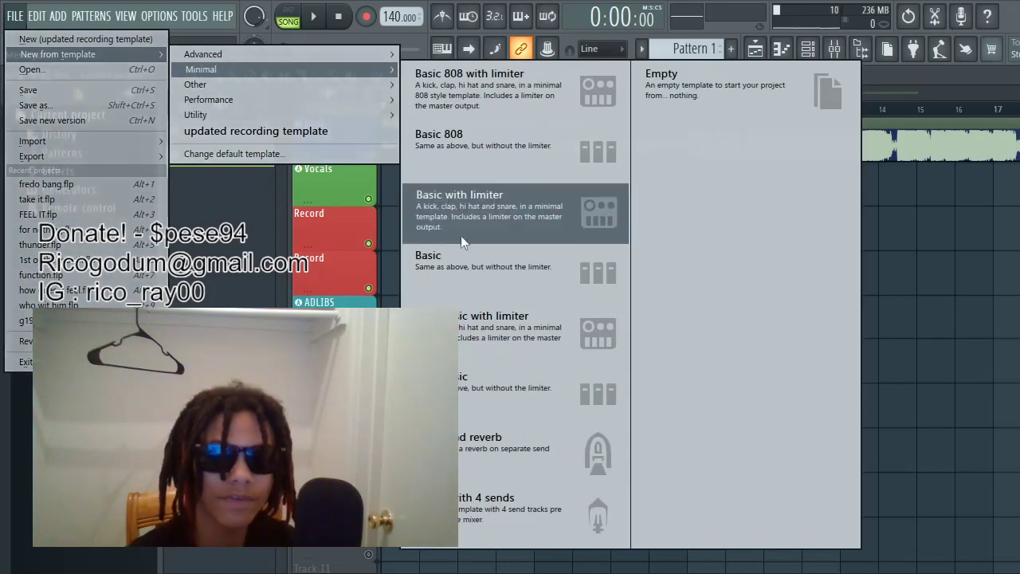
{"action": "left_click", "coordinate": [700, 116]}
{"action": "left_click", "coordinate": [565, 339]}
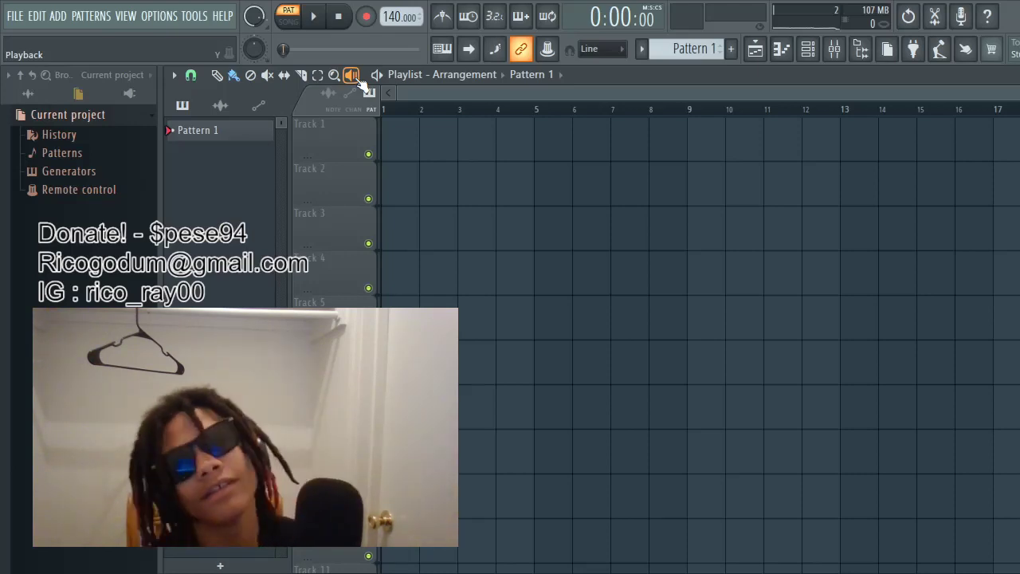
{"action": "left_click", "coordinate": [847, 51]}
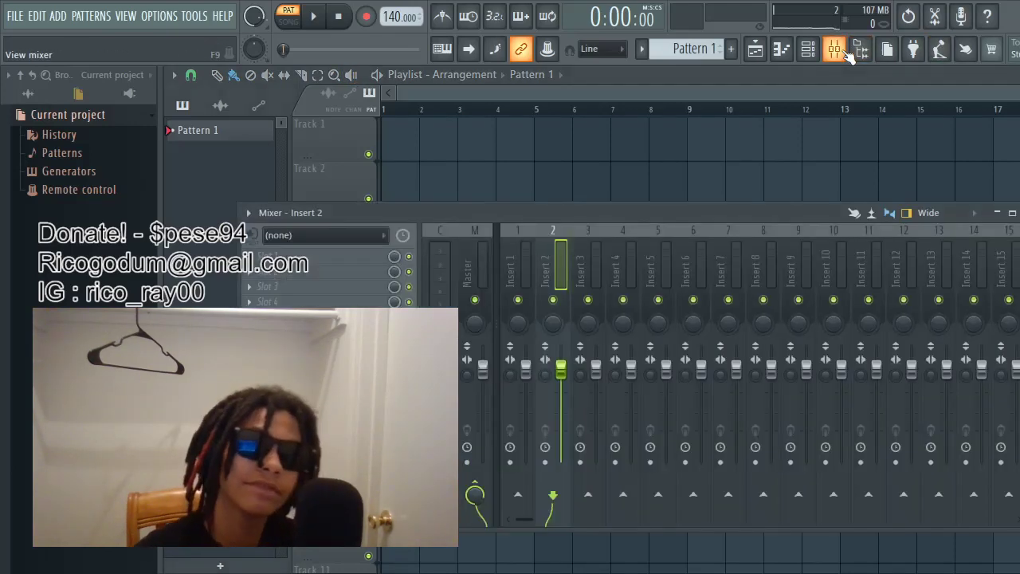
{"action": "left_click", "coordinate": [662, 327]}
{"action": "left_click", "coordinate": [522, 263]}
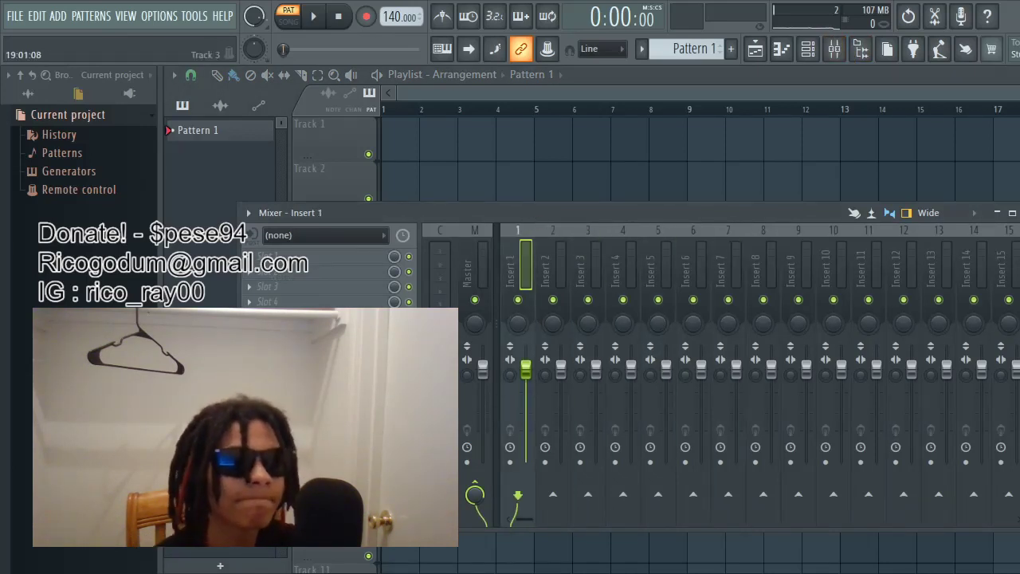
{"action": "left_click", "coordinate": [997, 213]}
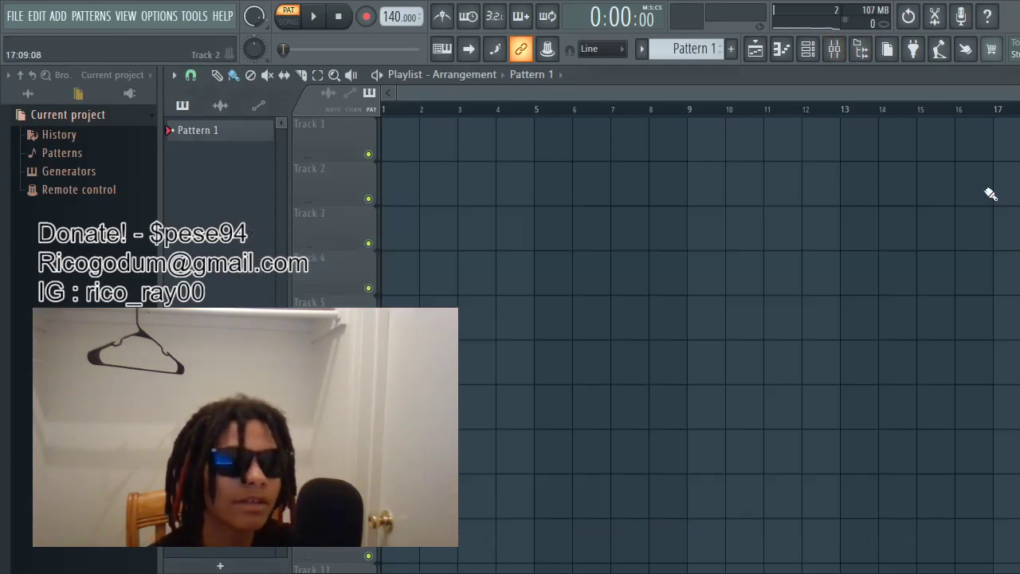
- Show the mixer and set the audio input source of Insert 1 to the mono input In 1
{"action": "left_click", "coordinate": [838, 50]}
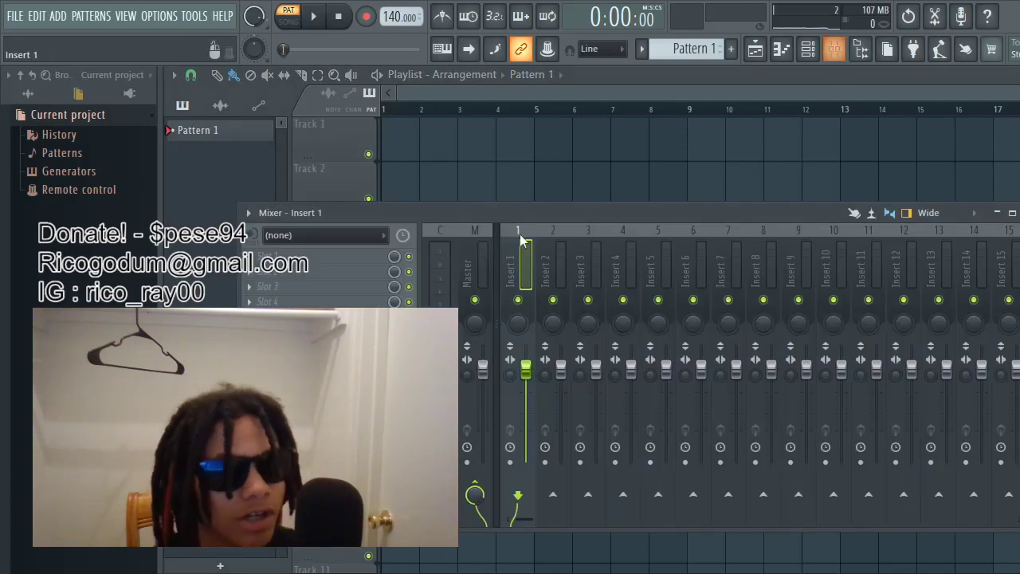
{"action": "left_click", "coordinate": [597, 279]}
{"action": "left_click", "coordinate": [614, 315]}
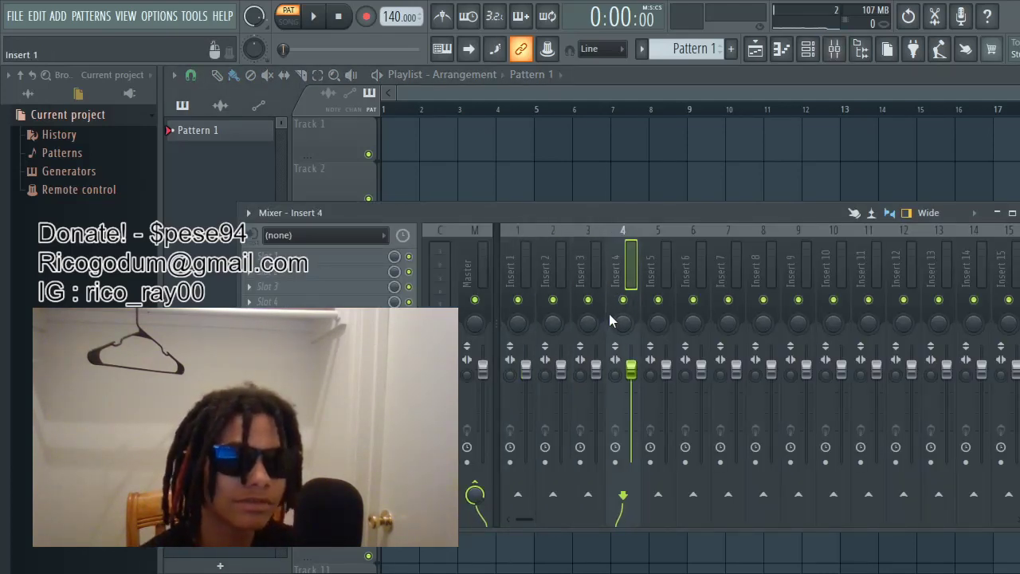
{"action": "left_click", "coordinate": [511, 301]}
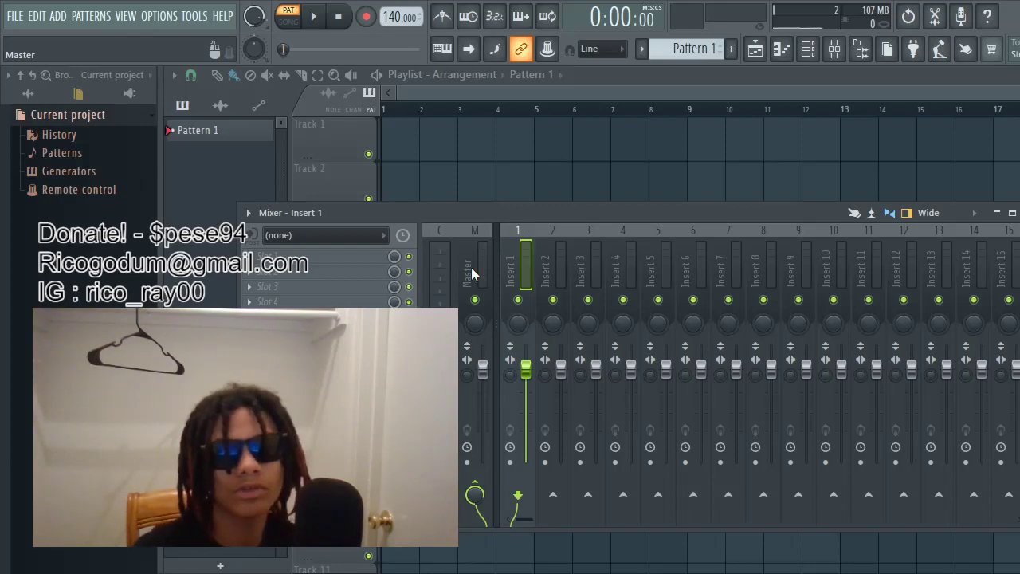
{"action": "left_click", "coordinate": [328, 238]}
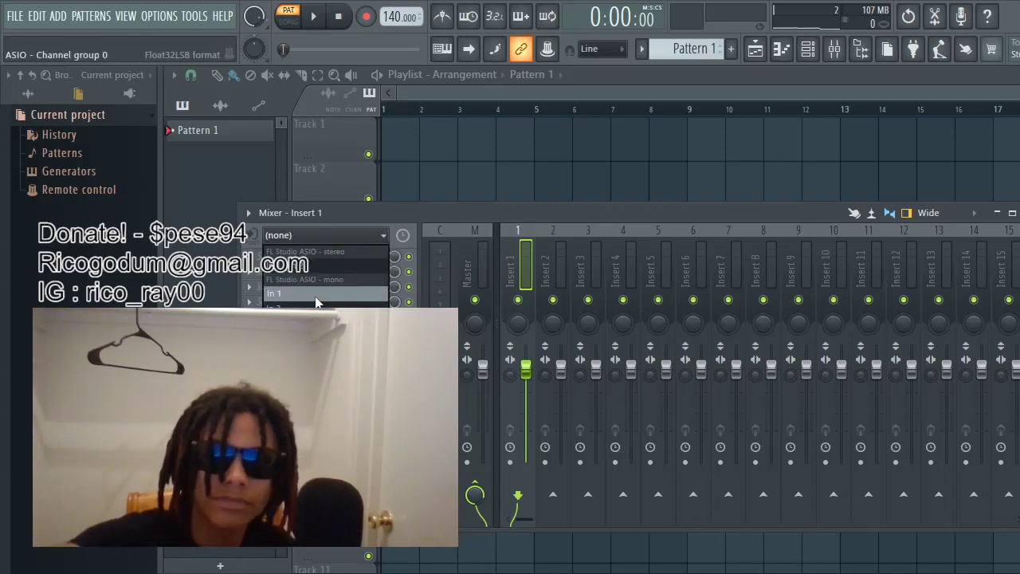
{"action": "left_click", "coordinate": [539, 258]}
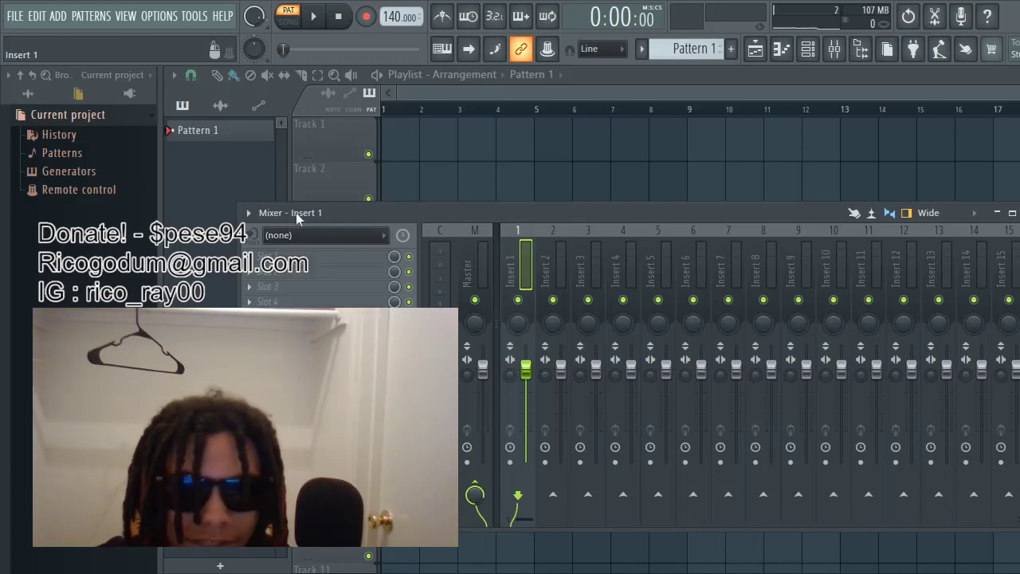
{"action": "left_click", "coordinate": [289, 234]}
{"action": "left_click", "coordinate": [287, 235]}
{"action": "left_click", "coordinate": [285, 234]}
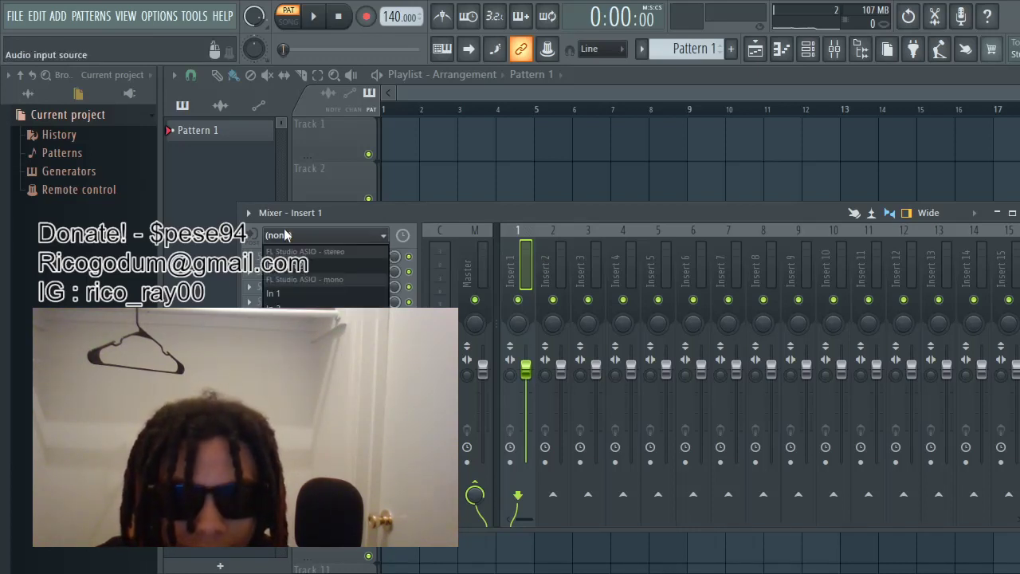
{"action": "left_click", "coordinate": [275, 292]}
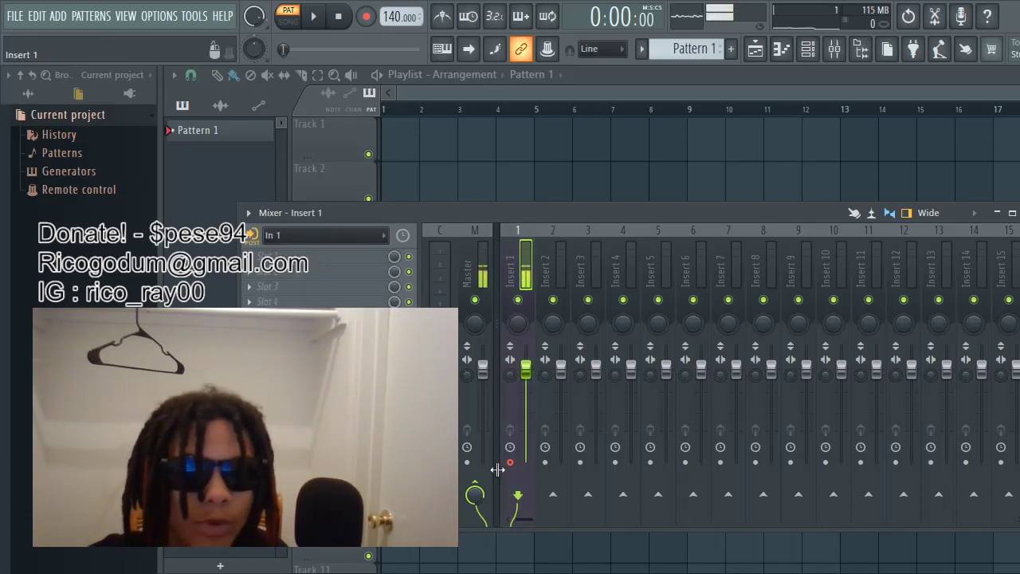
- Toggle Insert 1's routing to the Master, leaving it switched off, and select Insert 2
{"action": "left_click", "coordinate": [480, 488]}
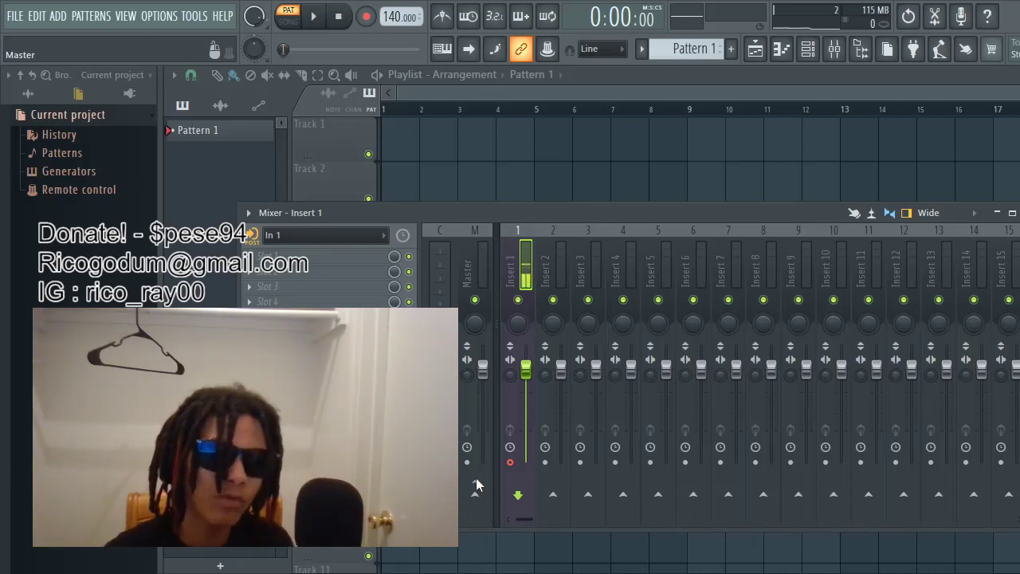
{"action": "left_click", "coordinate": [476, 488]}
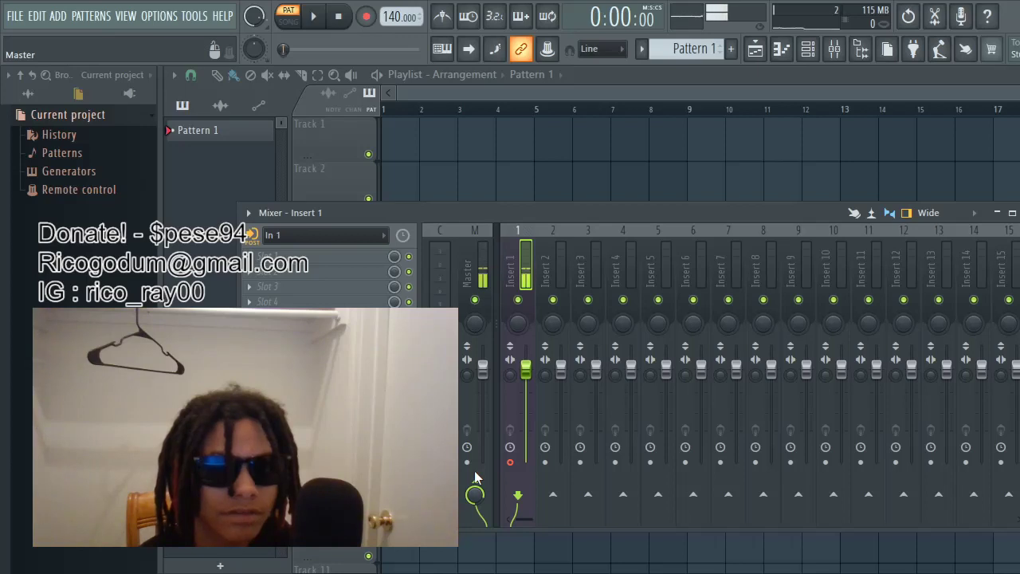
{"action": "left_click", "coordinate": [476, 481]}
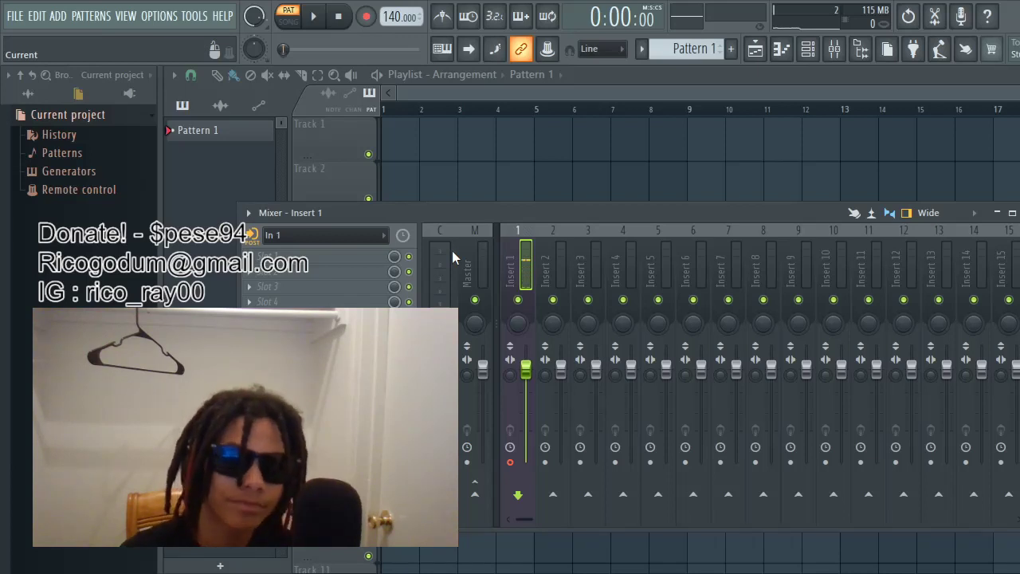
{"action": "left_click", "coordinate": [543, 262]}
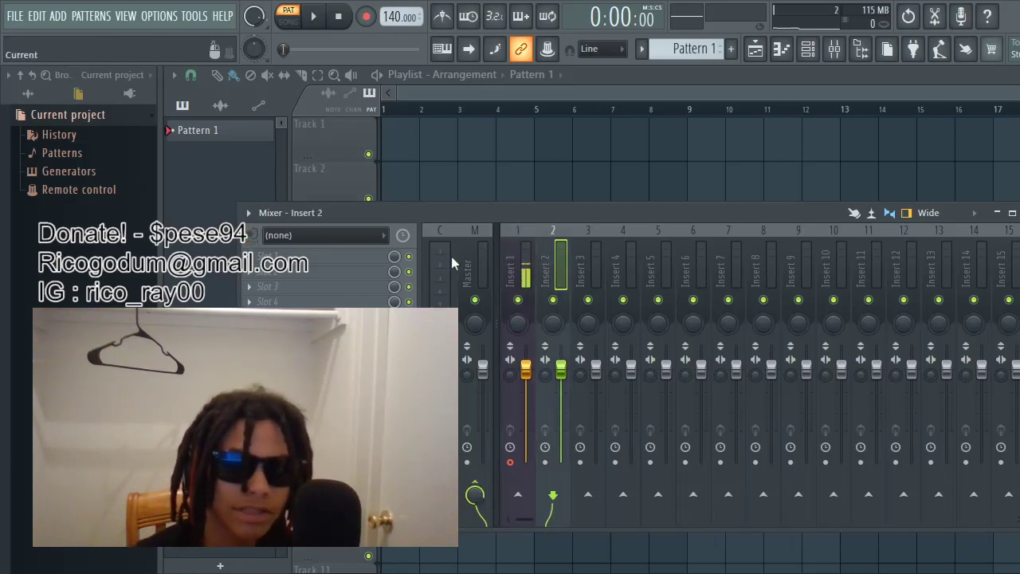
- Import All_4_Me_Instrumental_prod_Goyxr_(getmp3.pro) from the Downloads folder to the start of playlist Track 1
{"action": "key", "text": "super+e"}
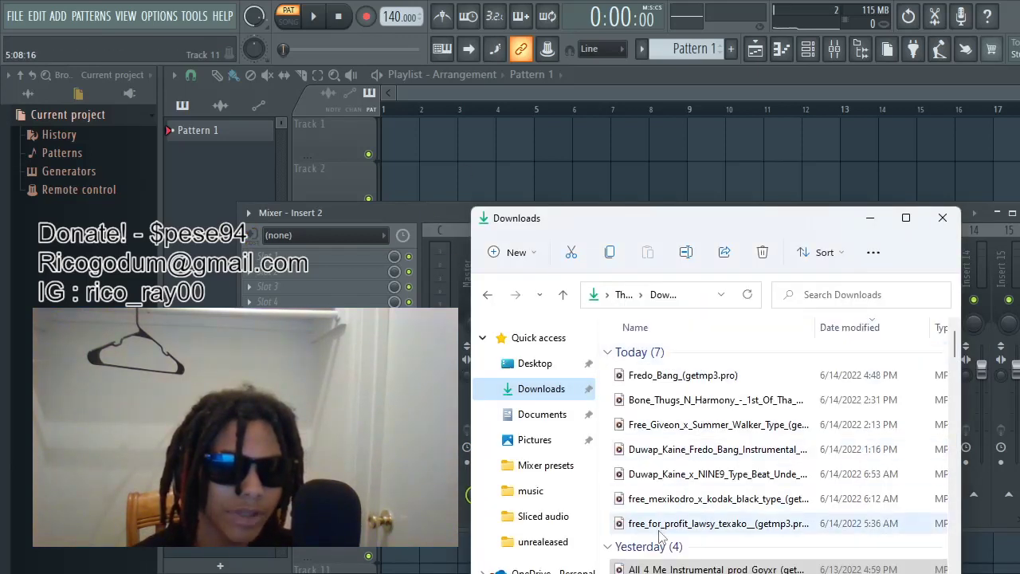
{"action": "left_click_drag", "start_coordinate": [648, 567], "coordinate": [392, 132]}
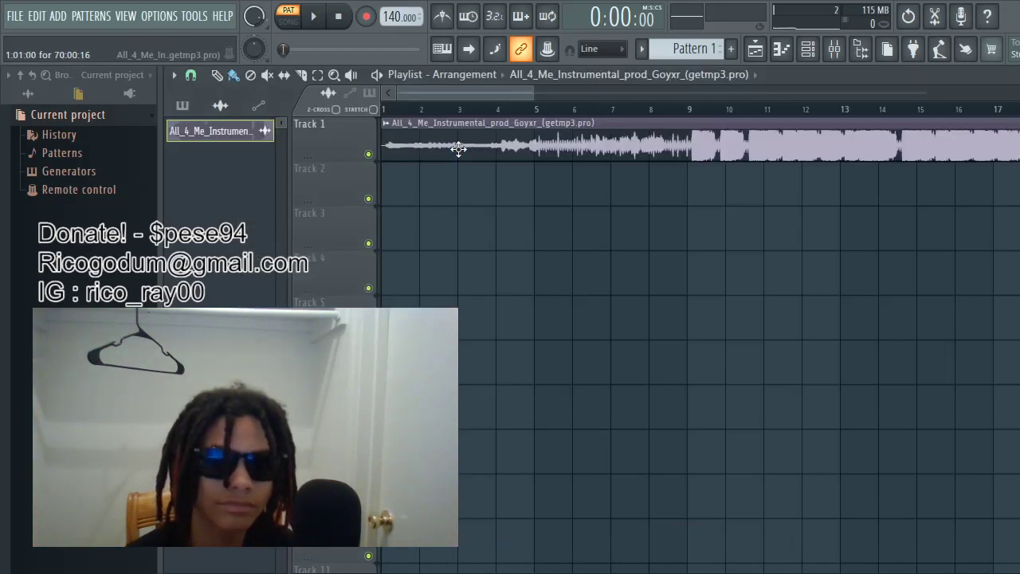
{"action": "double_click", "coordinate": [457, 147]}
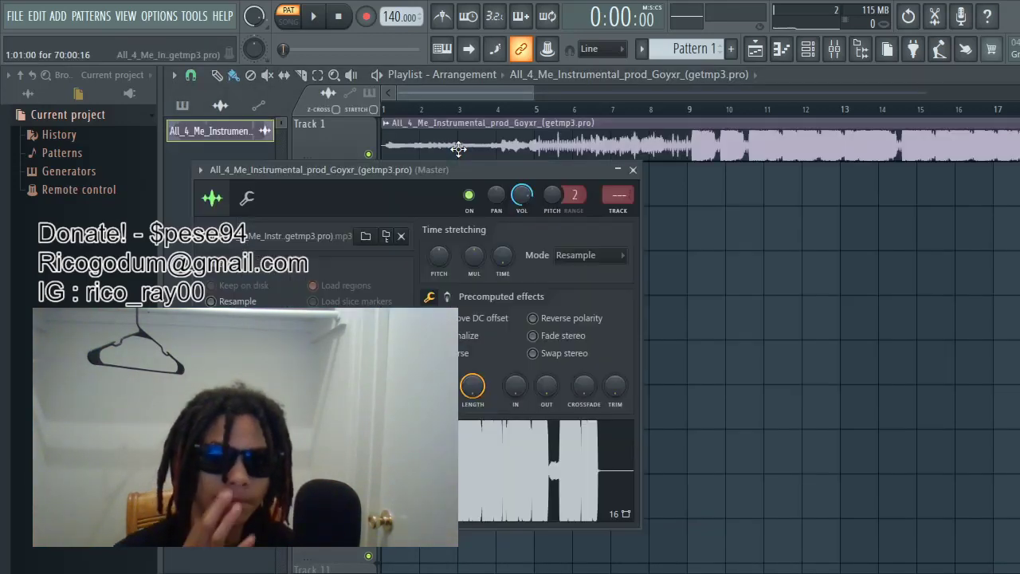
{"action": "left_click", "coordinate": [633, 170]}
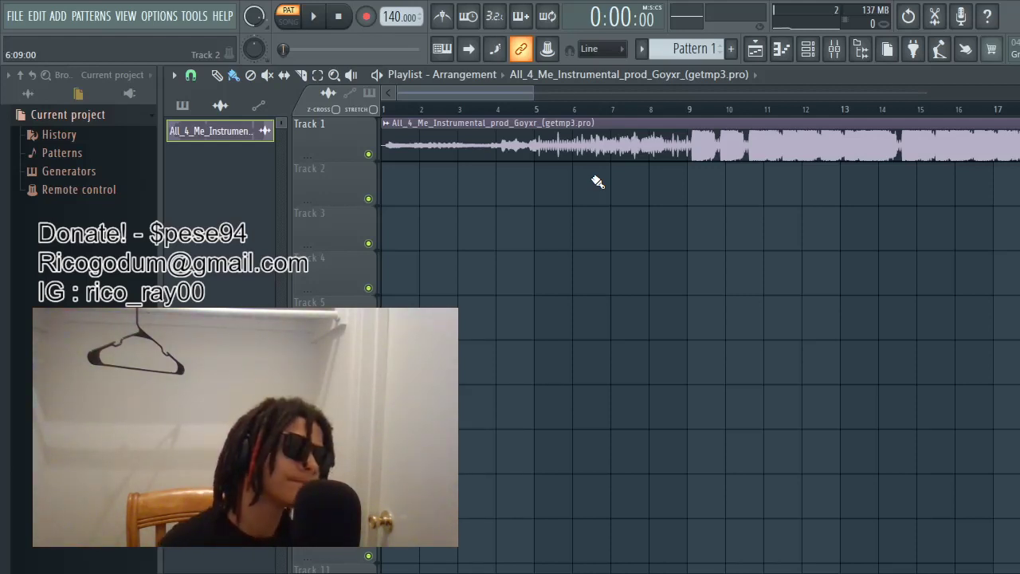
- Open the instrumental clip's channel settings and load its sample into the Edison audio editor
{"action": "double_click", "coordinate": [529, 151]}
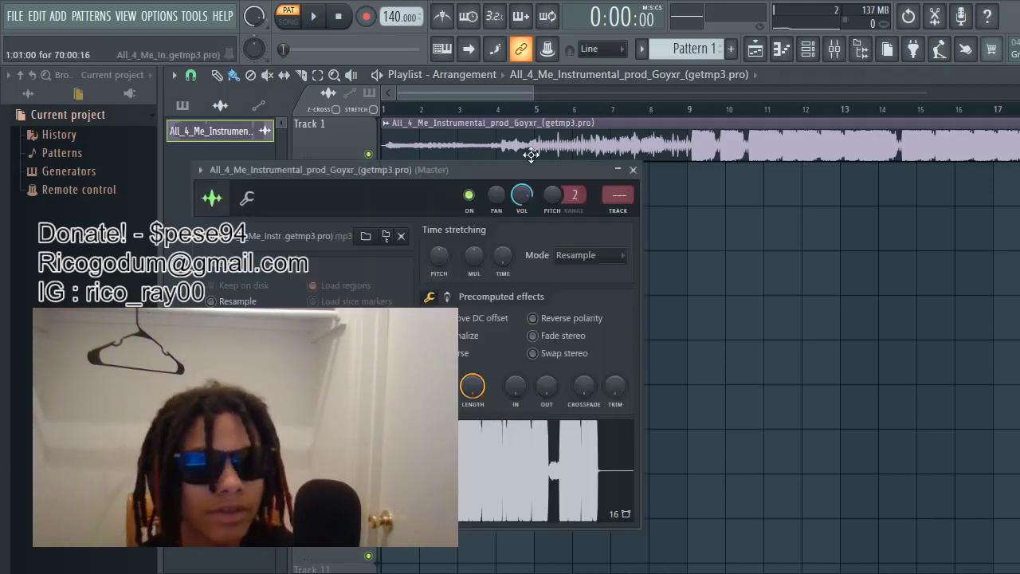
{"action": "right_click", "coordinate": [377, 470]}
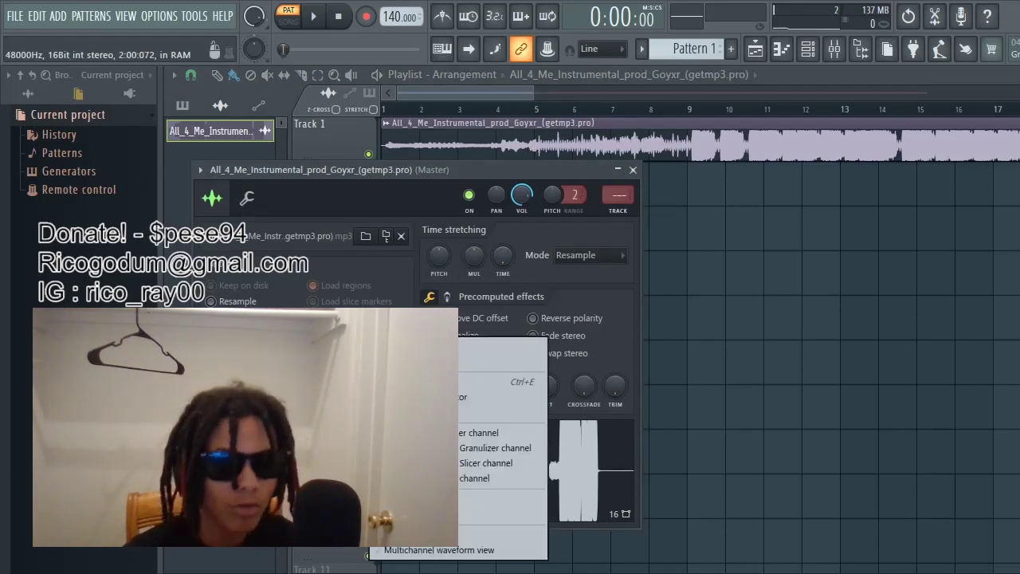
{"action": "left_click", "coordinate": [415, 381]}
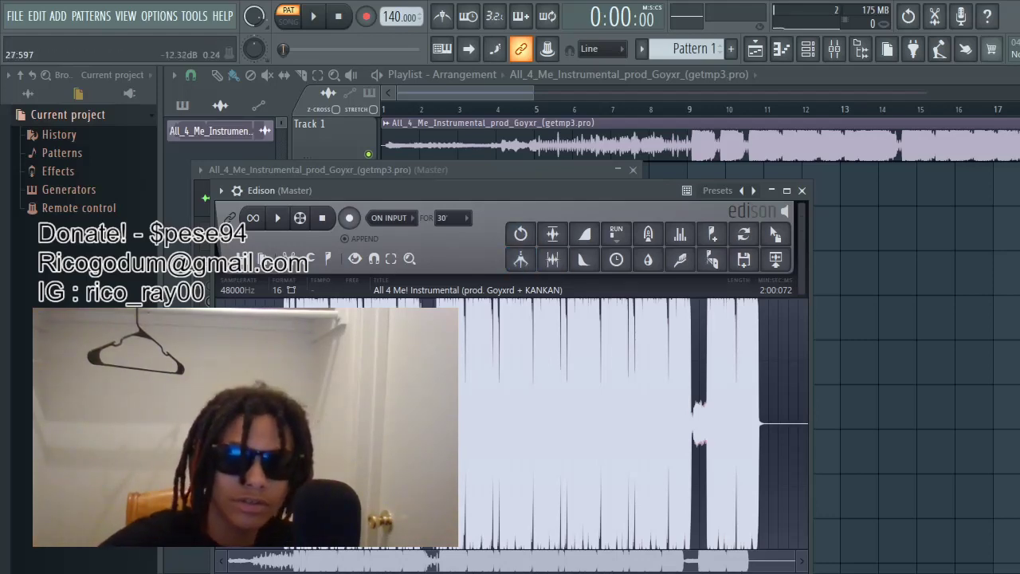
- Trim the silence from the end of the instrumental in Edison and send the trimmed audio to the playlist as a clip
{"action": "scroll", "coordinate": [355, 422], "scroll_direction": "up", "scroll_amount": 3}
{"action": "scroll", "coordinate": [354, 422], "scroll_direction": "left", "scroll_amount": 5}
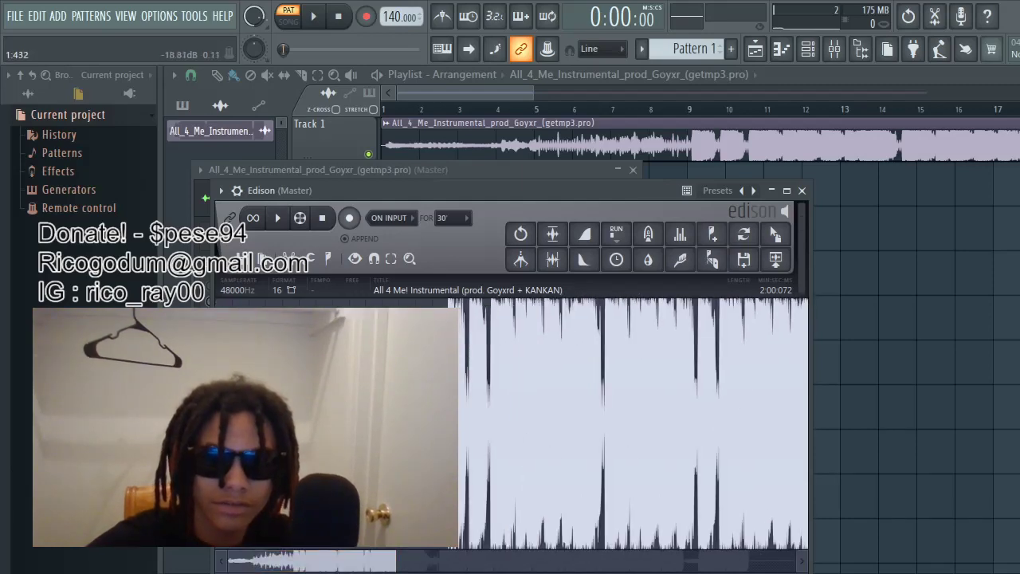
{"action": "scroll", "coordinate": [355, 422], "scroll_direction": "up", "scroll_amount": 2}
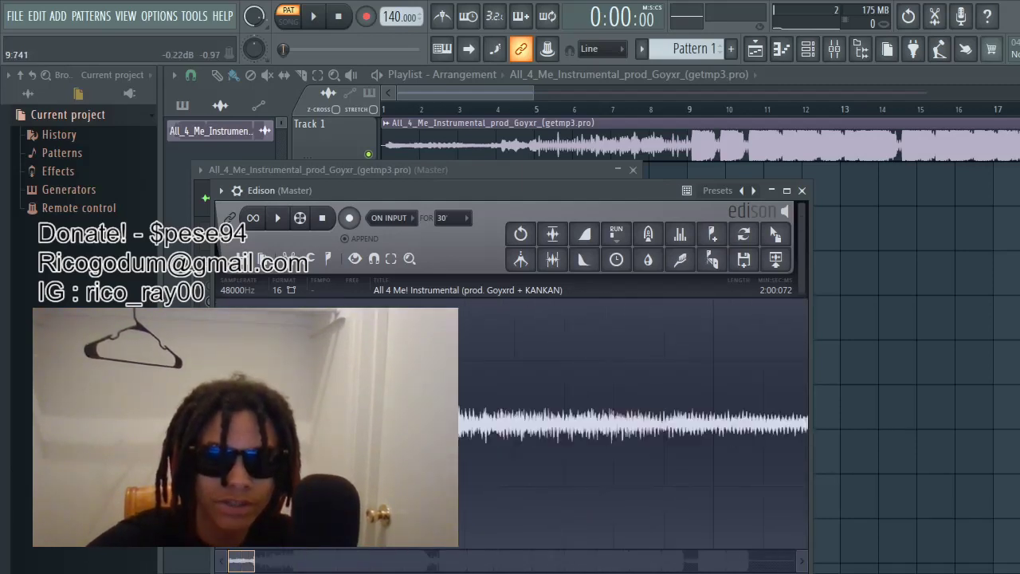
{"action": "scroll", "coordinate": [355, 423], "scroll_direction": "down", "scroll_amount": 3}
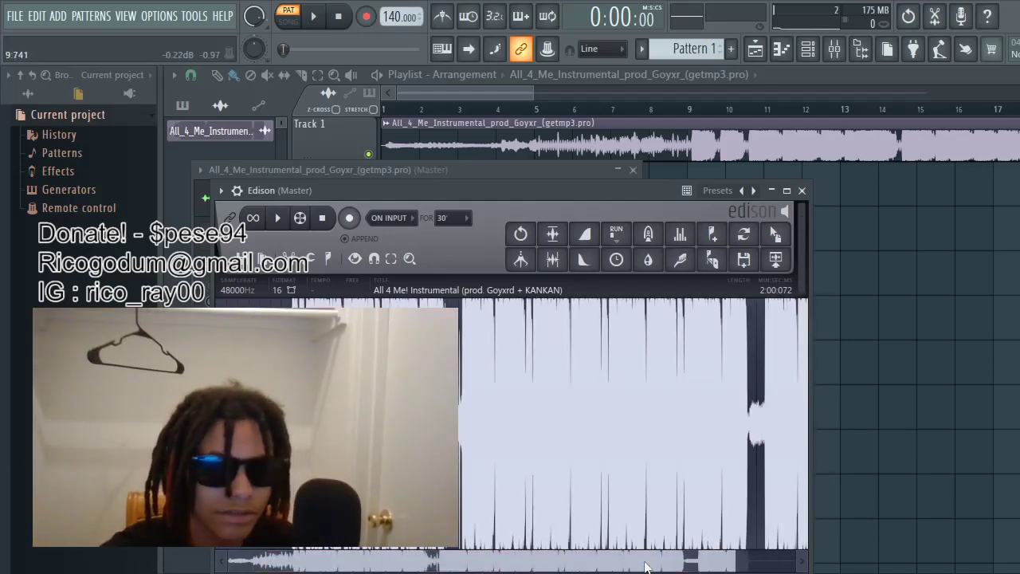
{"action": "left_click_drag", "start_coordinate": [636, 566], "coordinate": [698, 564]}
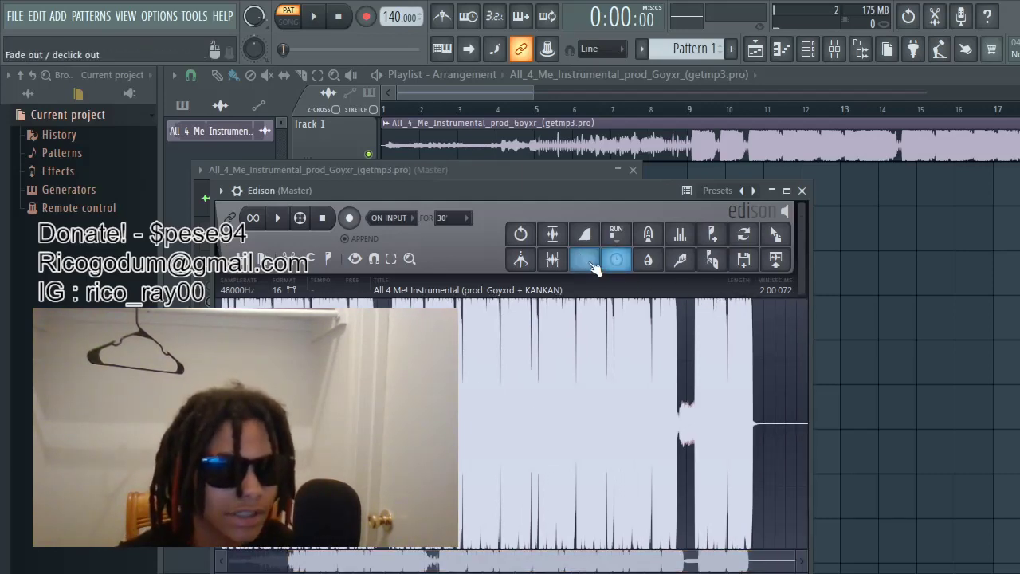
{"action": "left_click", "coordinate": [567, 266]}
{"action": "left_click", "coordinate": [776, 259]}
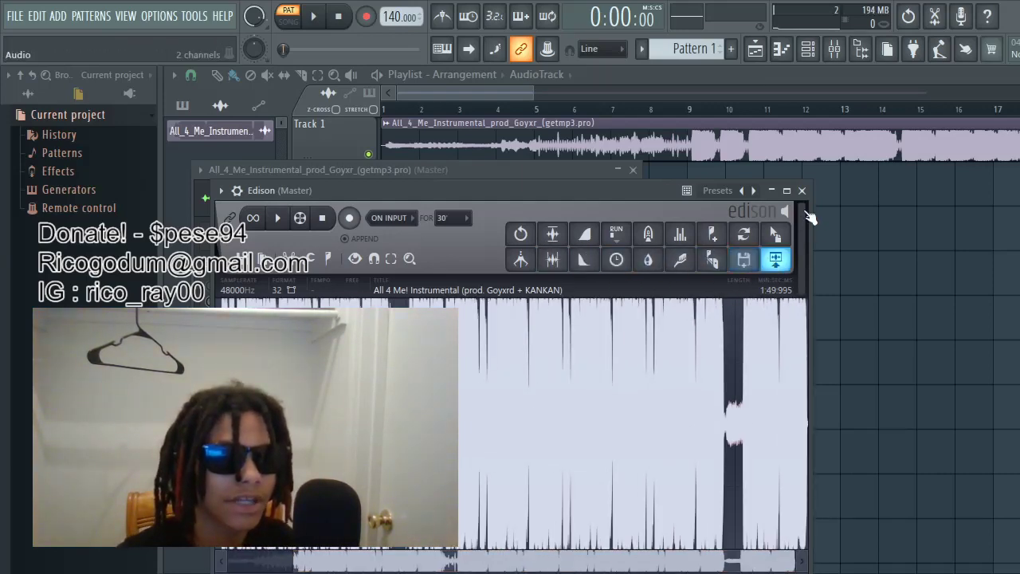
{"action": "left_click", "coordinate": [801, 190]}
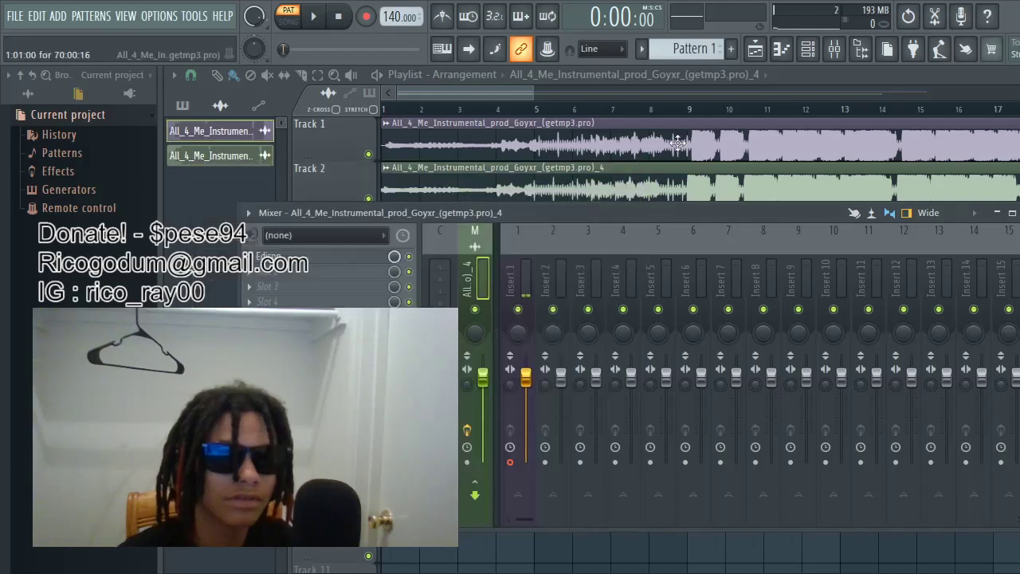
- Delete the original untrimmed instrumental clip from Track 1
{"action": "left_click", "coordinate": [678, 143]}
{"action": "double_click", "coordinate": [677, 144]}
{"action": "right_click", "coordinate": [679, 152]}
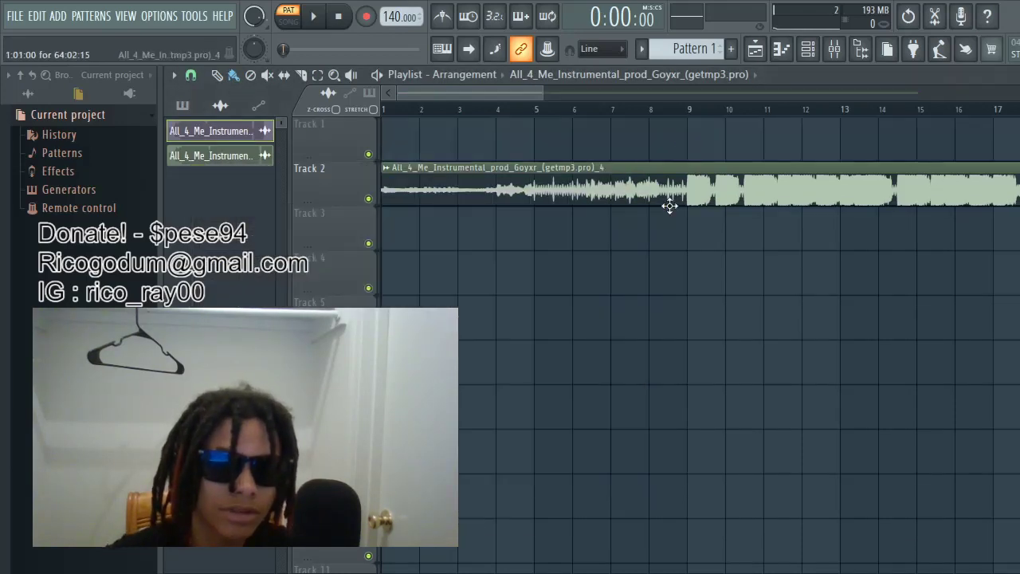
- Move the trimmed instrumental clip to Track 1 and detect its tempo using the 75 to 150 range
{"action": "left_click_drag", "start_coordinate": [688, 197], "coordinate": [690, 151]}
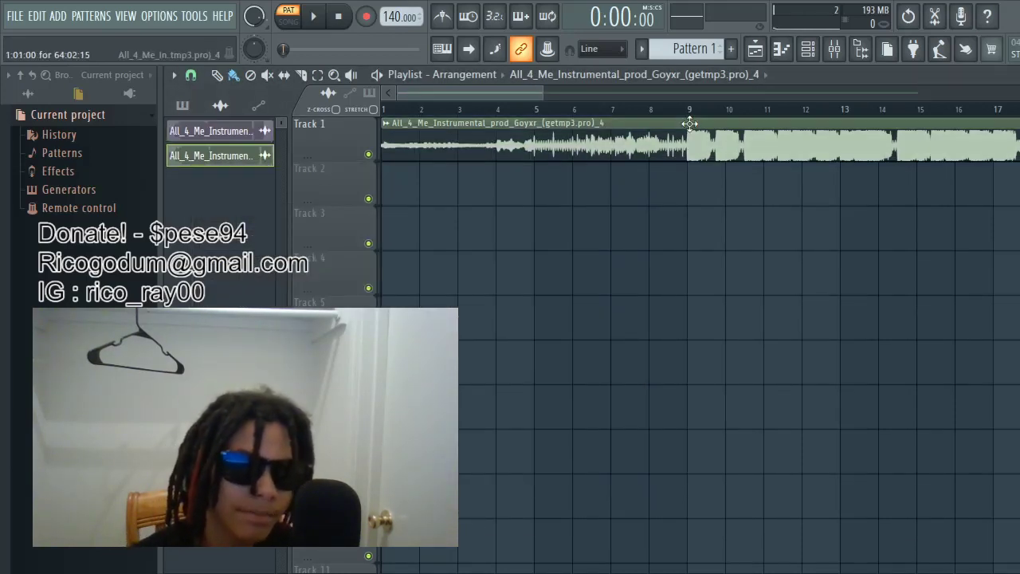
{"action": "left_click", "coordinate": [385, 125]}
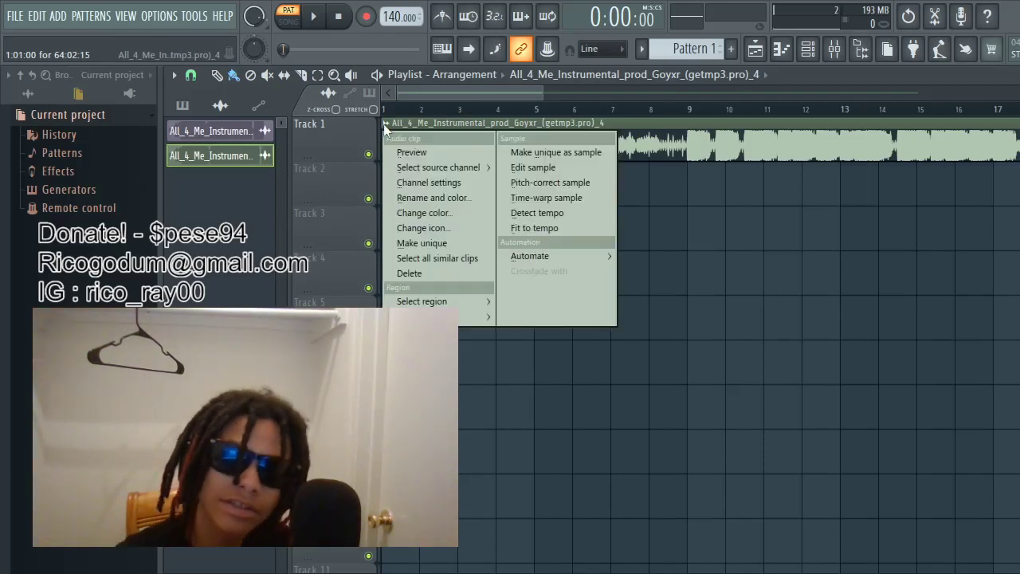
{"action": "left_click", "coordinate": [554, 213]}
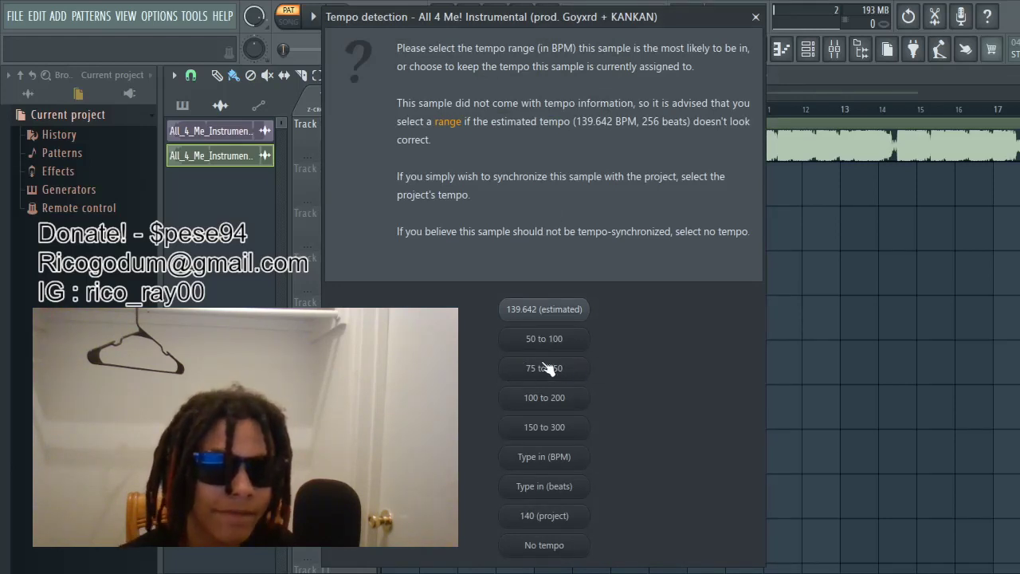
{"action": "left_click", "coordinate": [544, 369]}
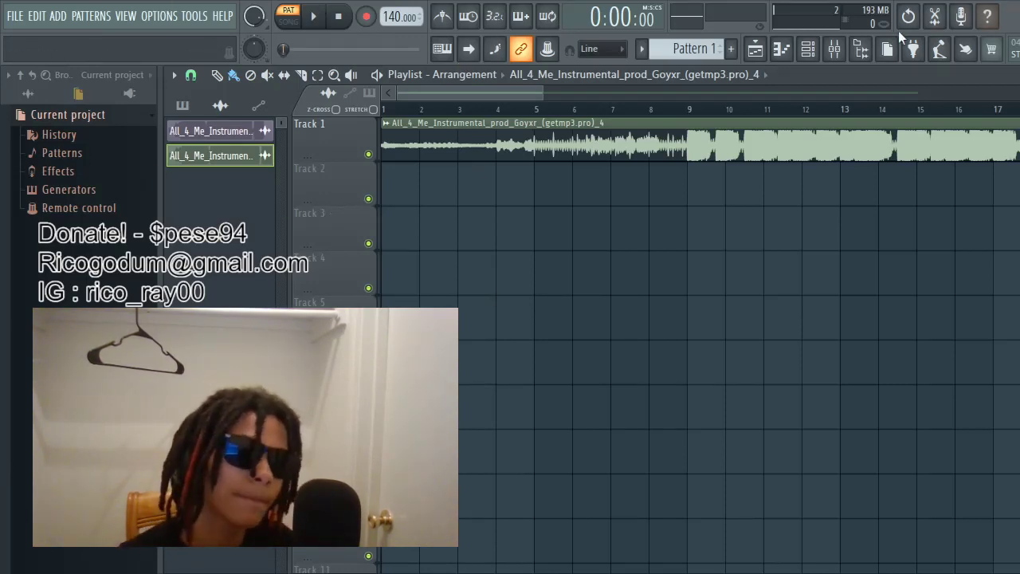
- Show the mixer with Insert 1 selected, and open the xo folder on the Desktop in File Explorer
{"action": "left_click", "coordinate": [833, 49]}
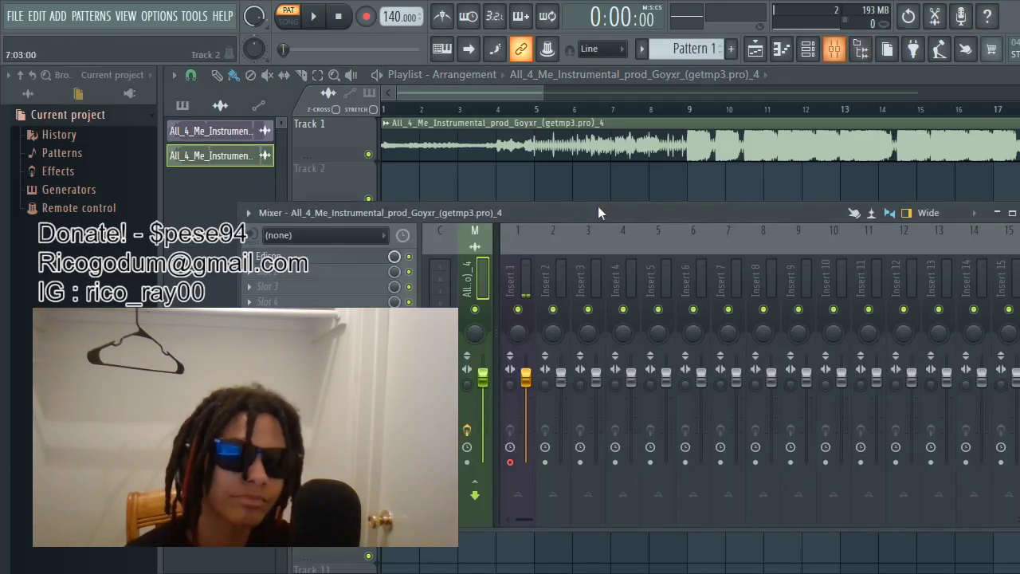
{"action": "left_click", "coordinate": [511, 247]}
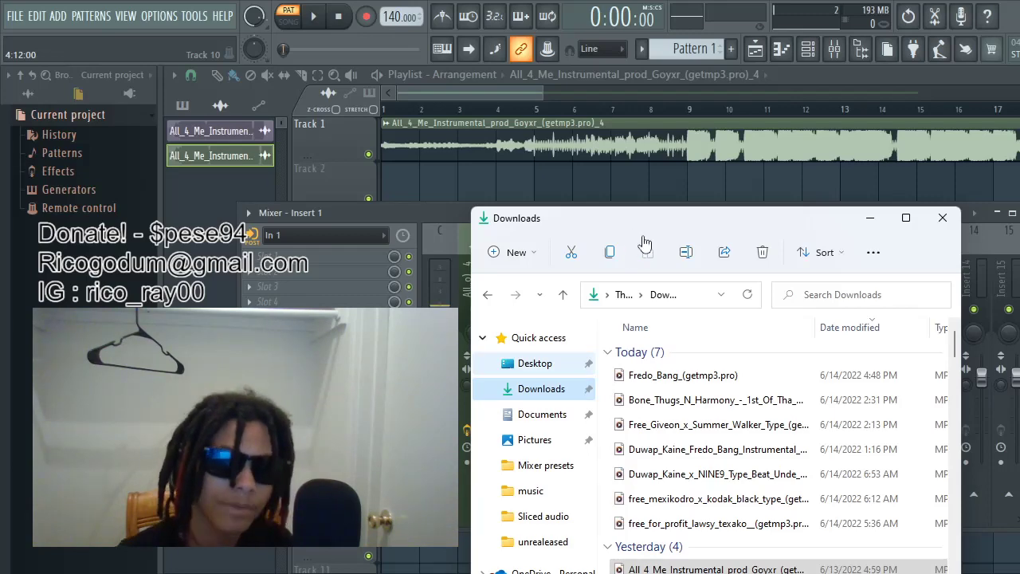
{"action": "right_click", "coordinate": [544, 382]}
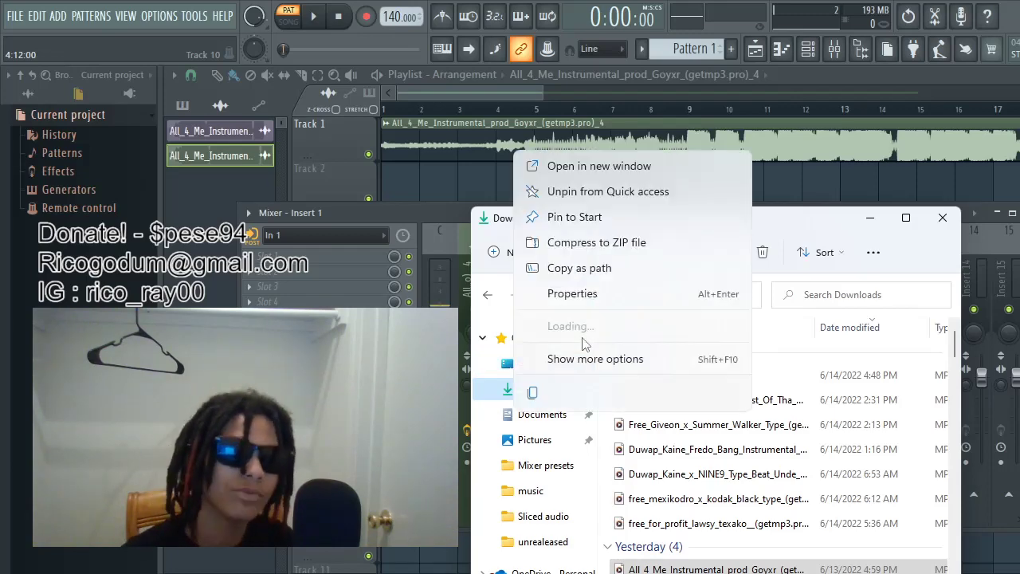
{"action": "left_click", "coordinate": [514, 368]}
{"action": "left_click", "coordinate": [509, 365]}
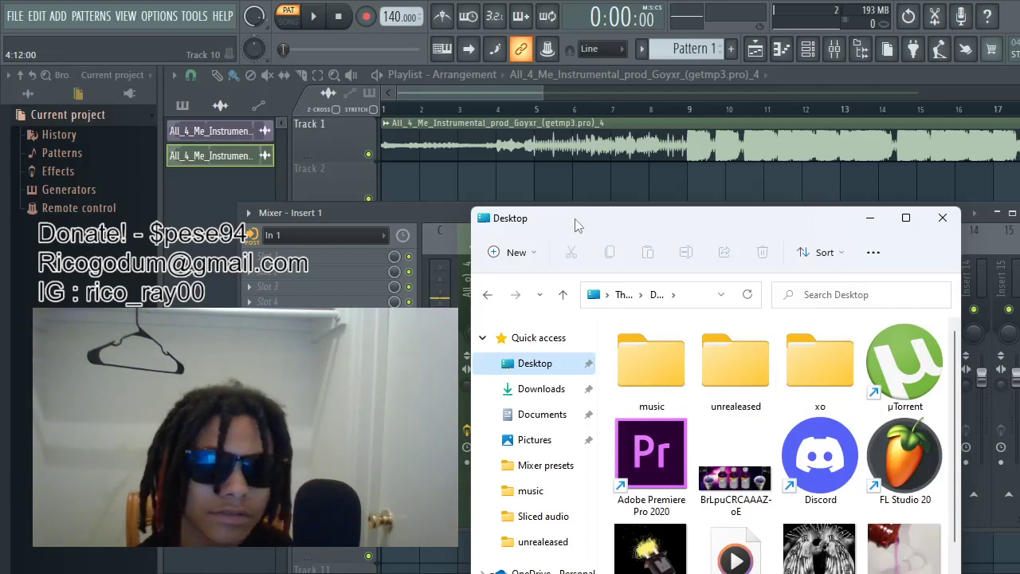
{"action": "left_click_drag", "start_coordinate": [579, 225], "coordinate": [125, 120]}
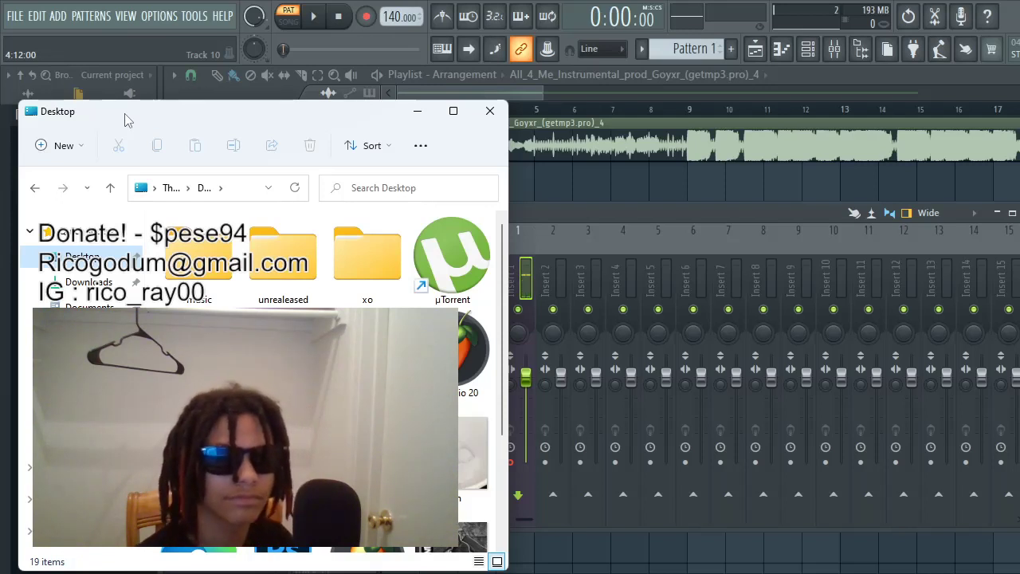
{"action": "double_click", "coordinate": [334, 260]}
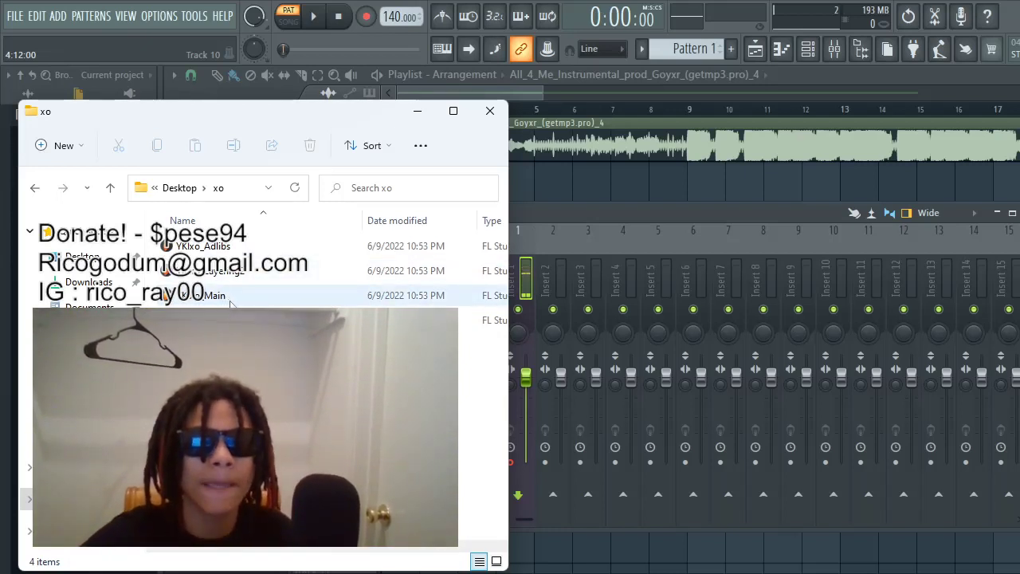
- Load the YKIxo_Main preset from the xo folder onto mixer Insert 3, accepting the newer-version warning
{"action": "left_click_drag", "start_coordinate": [230, 302], "coordinate": [409, 298]}
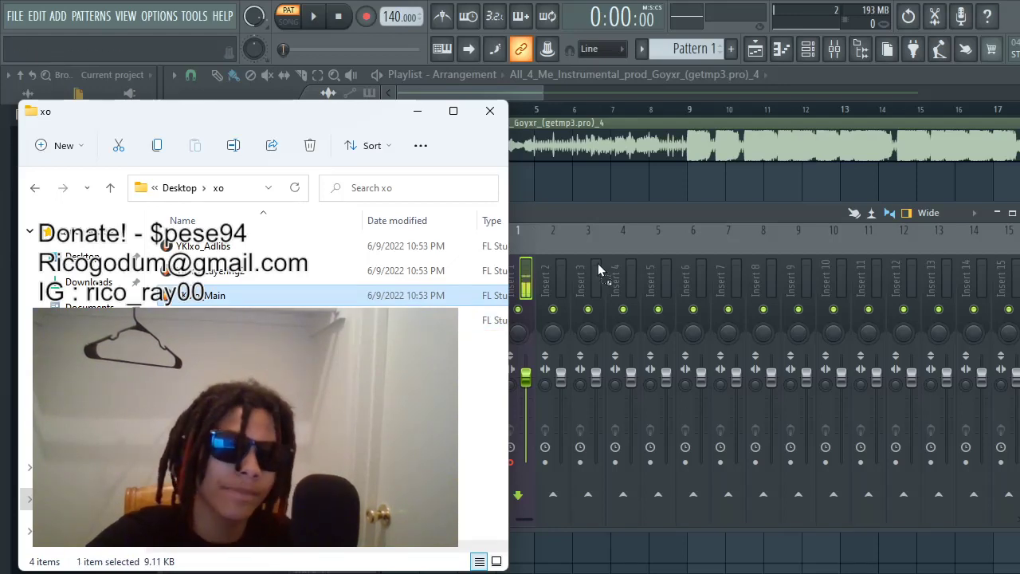
{"action": "left_click_drag", "start_coordinate": [590, 276], "coordinate": [590, 275]}
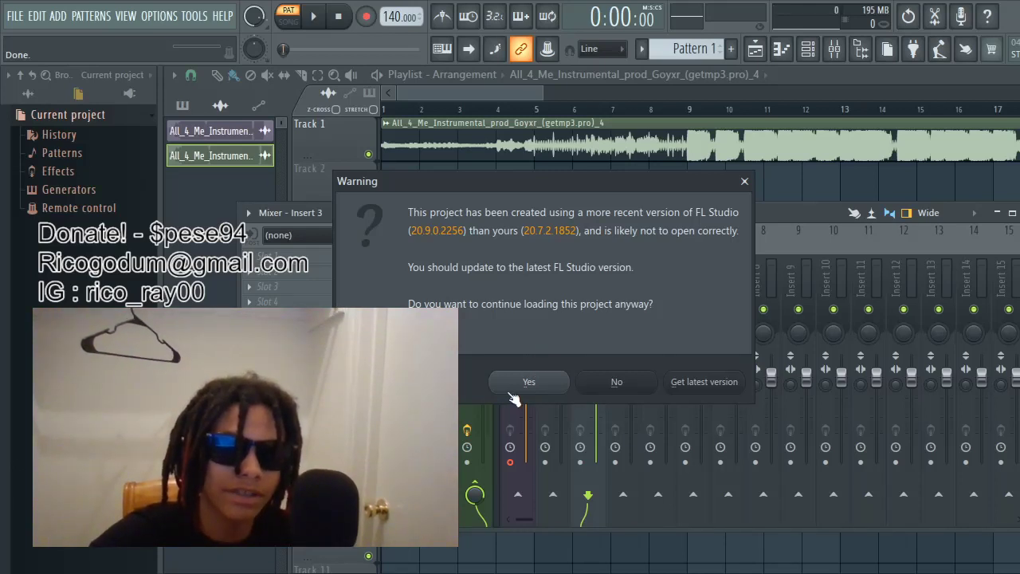
{"action": "left_click", "coordinate": [514, 385]}
{"action": "left_click", "coordinate": [718, 348]}
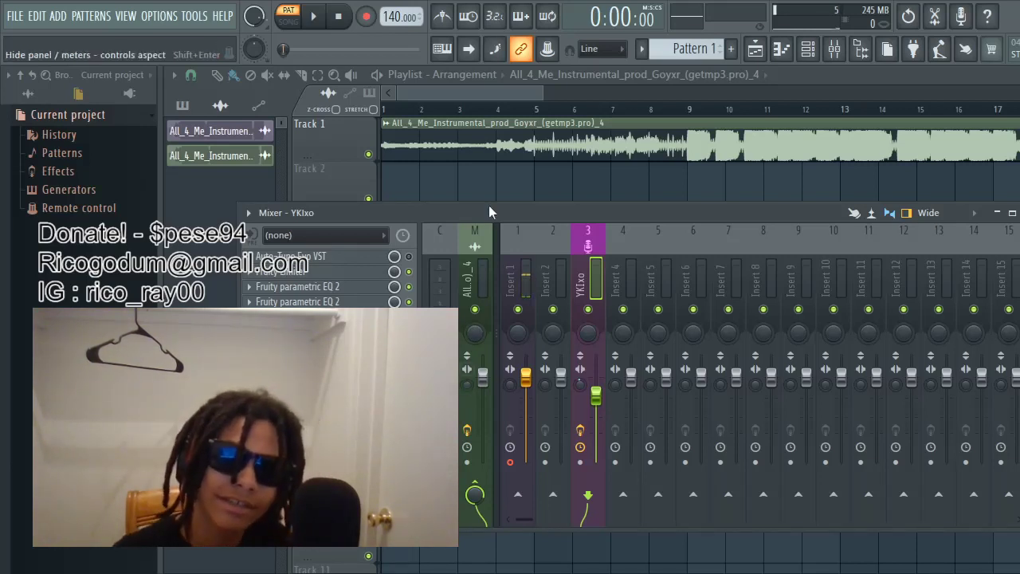
{"action": "left_click", "coordinate": [997, 213]}
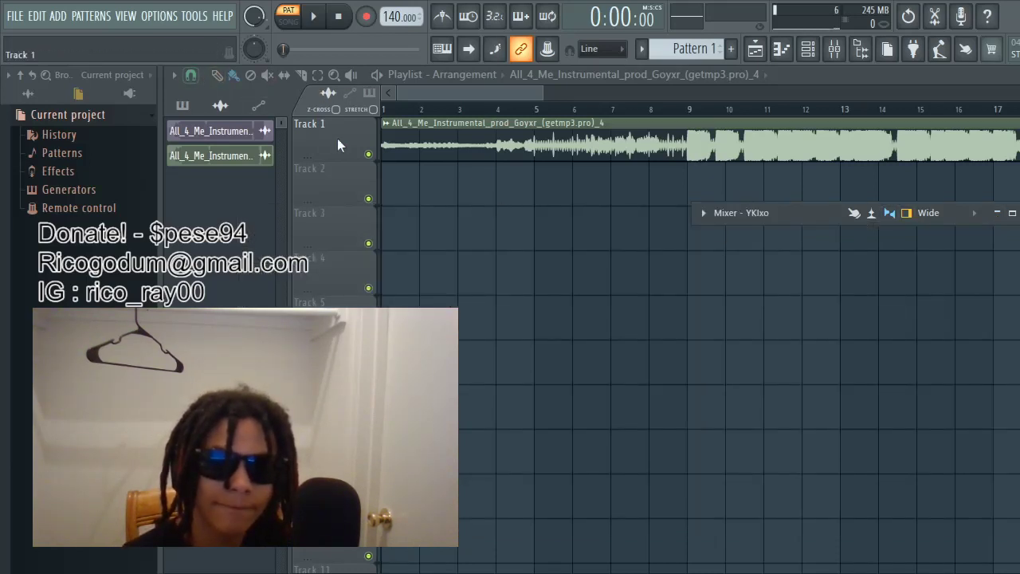
- Set playlist Track 2 to audio track mode, linked to the YKIxo mixer track
{"action": "right_click", "coordinate": [346, 170]}
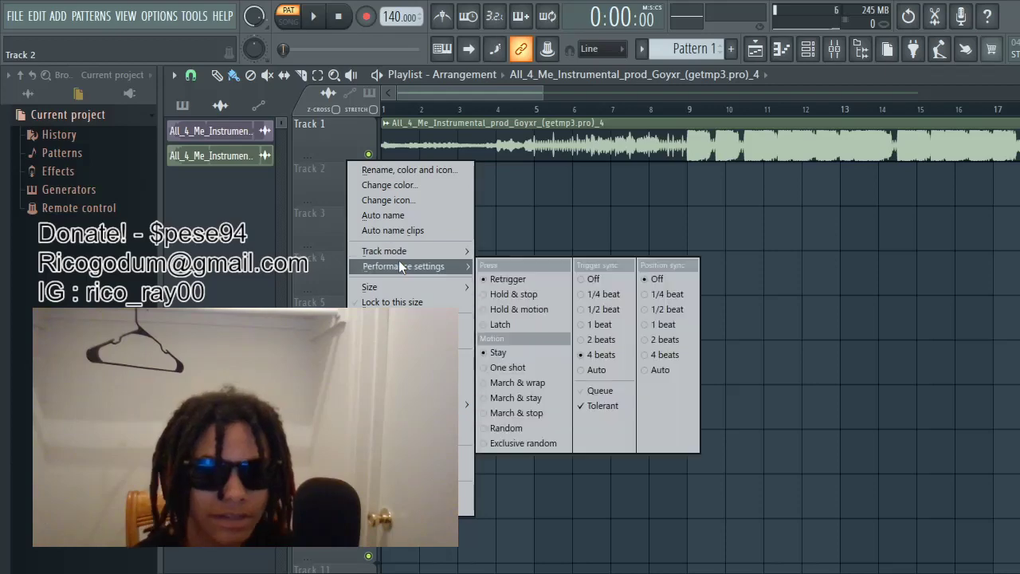
{"action": "mouse_move", "coordinate": [407, 252]}
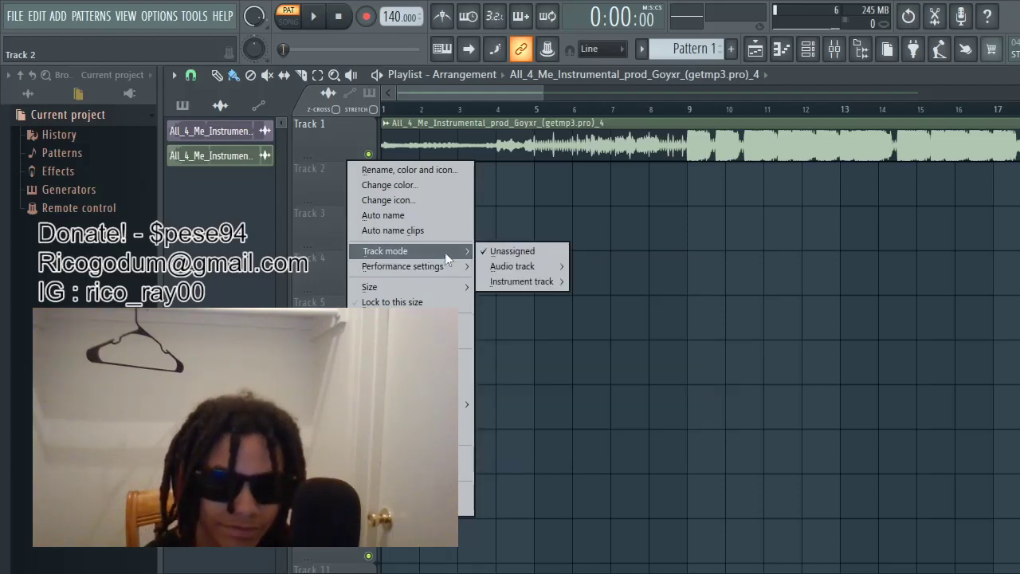
{"action": "mouse_move", "coordinate": [505, 261]}
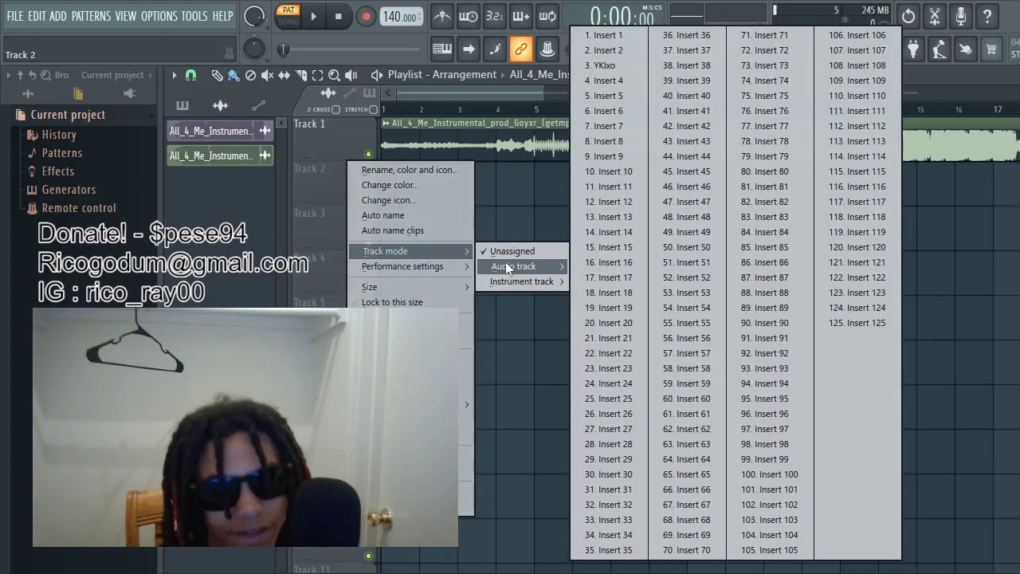
{"action": "left_click", "coordinate": [598, 64]}
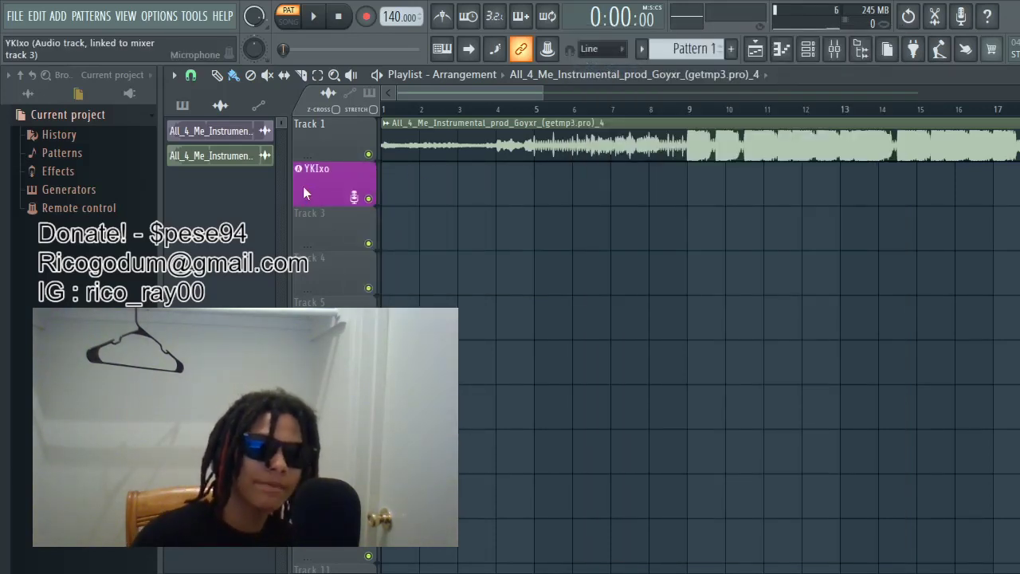
{"action": "left_click", "coordinate": [833, 48]}
{"action": "left_click", "coordinate": [998, 214]}
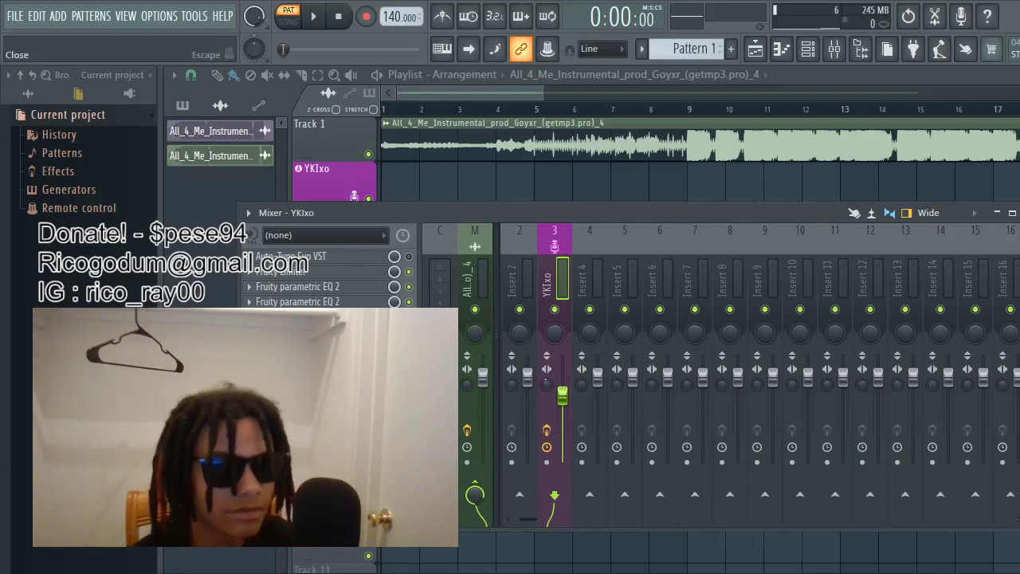
{"action": "left_click", "coordinate": [1012, 213]}
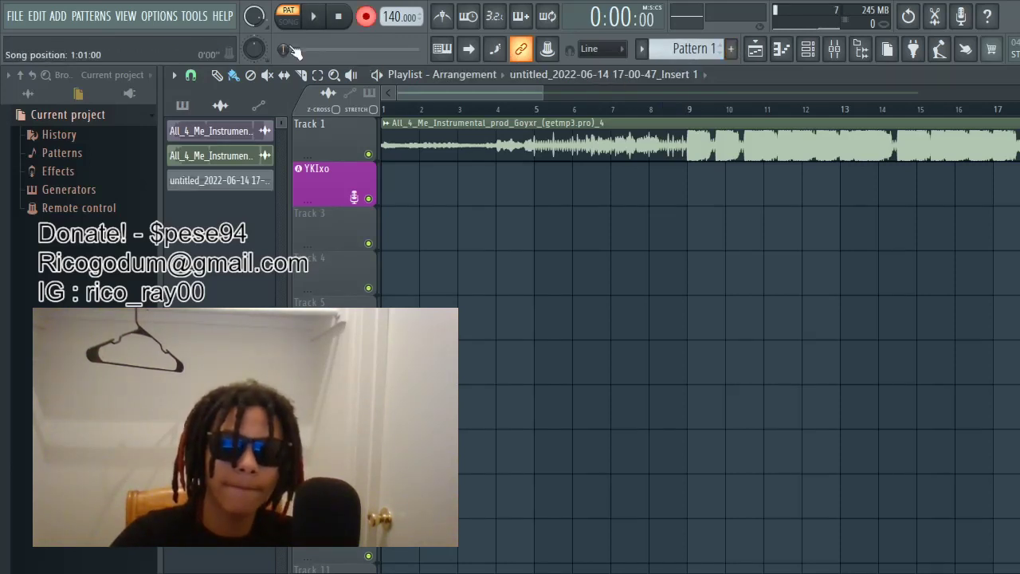
- Switch to song mode and record a short microphone take over the instrumental from the start of the playlist
{"action": "left_click", "coordinate": [288, 20]}
{"action": "key", "text": "space"}
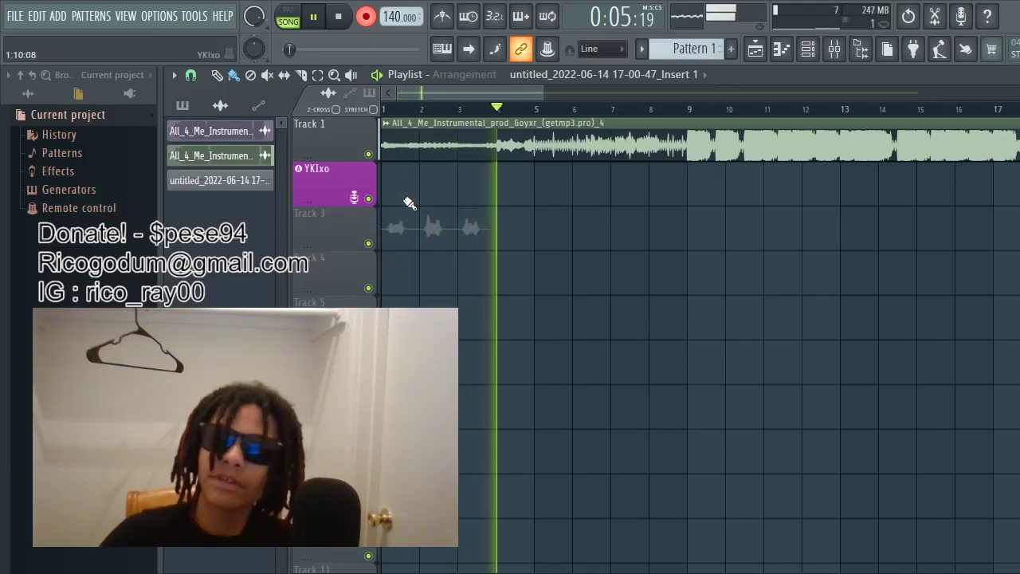
{"action": "key", "text": "r"}
- Move the recorded vocal clip from Track 3 to the YKIxo track and play it back from the start
{"action": "left_click_drag", "start_coordinate": [390, 227], "coordinate": [417, 166]}
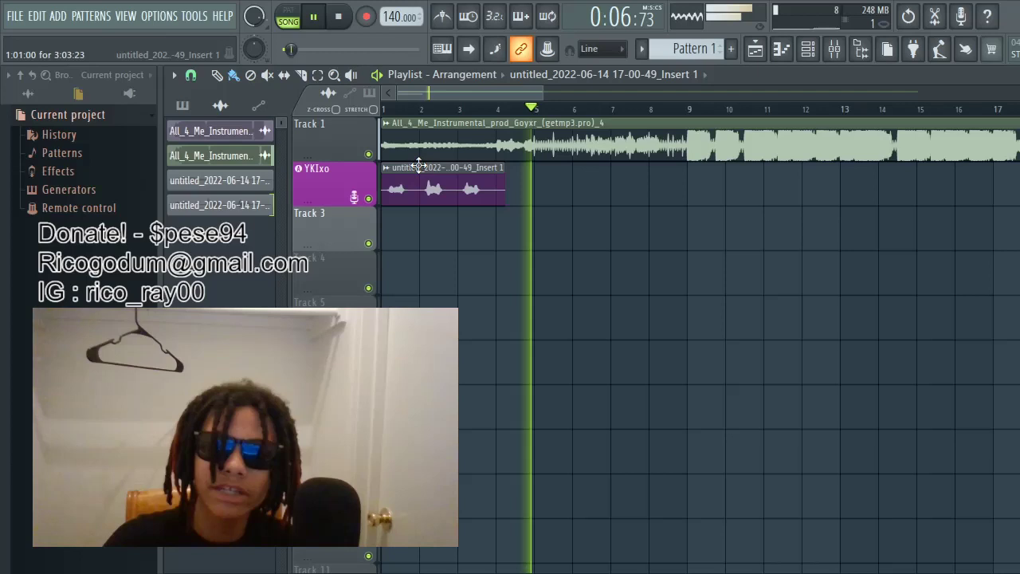
{"action": "left_click", "coordinate": [388, 109]}
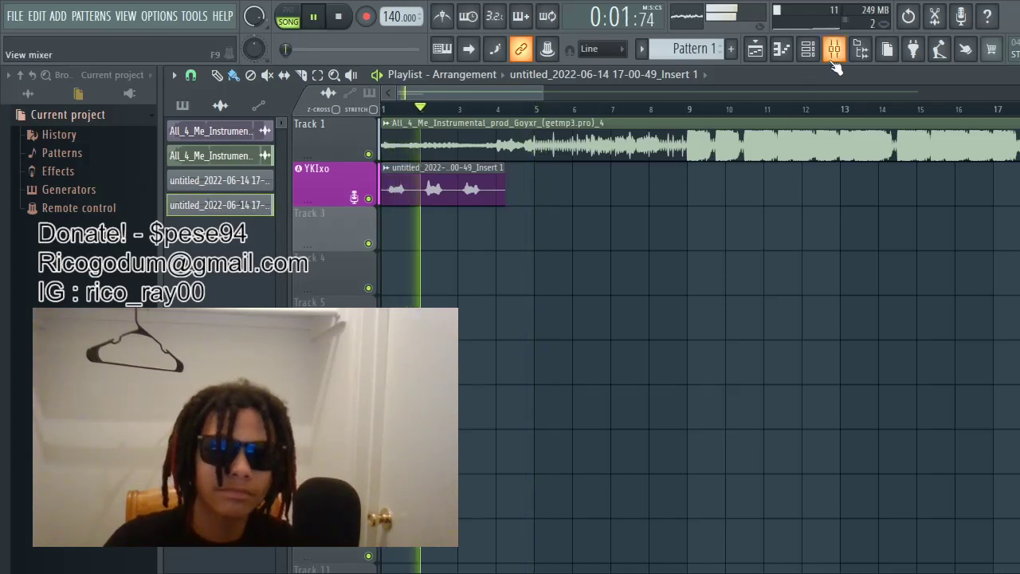
{"action": "key", "text": "space"}
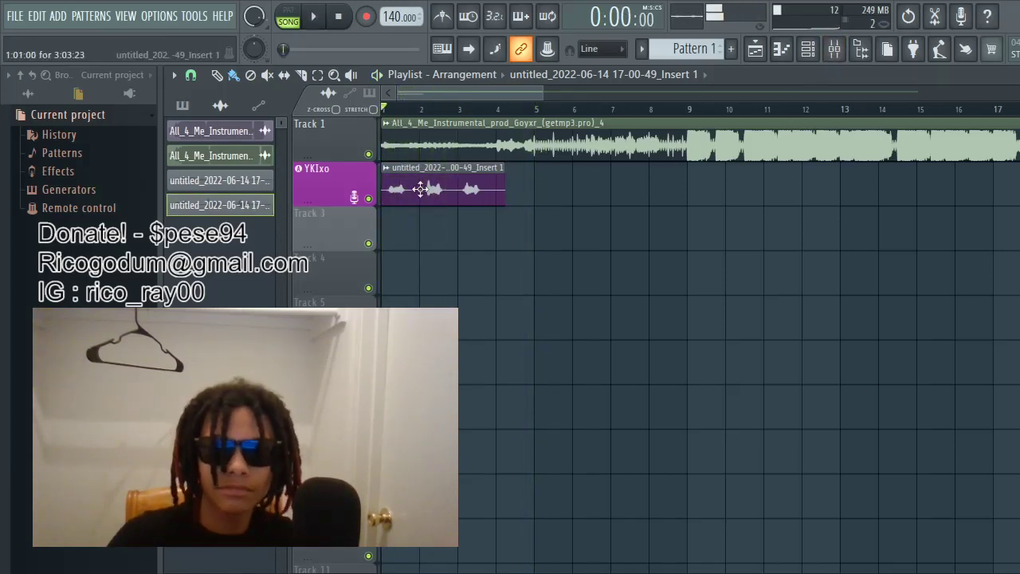
- Try routing the recorded clip to mixer track 2 from its channel settings, and reset its target to the master
{"action": "double_click", "coordinate": [420, 189]}
{"action": "left_click", "coordinate": [640, 256]}
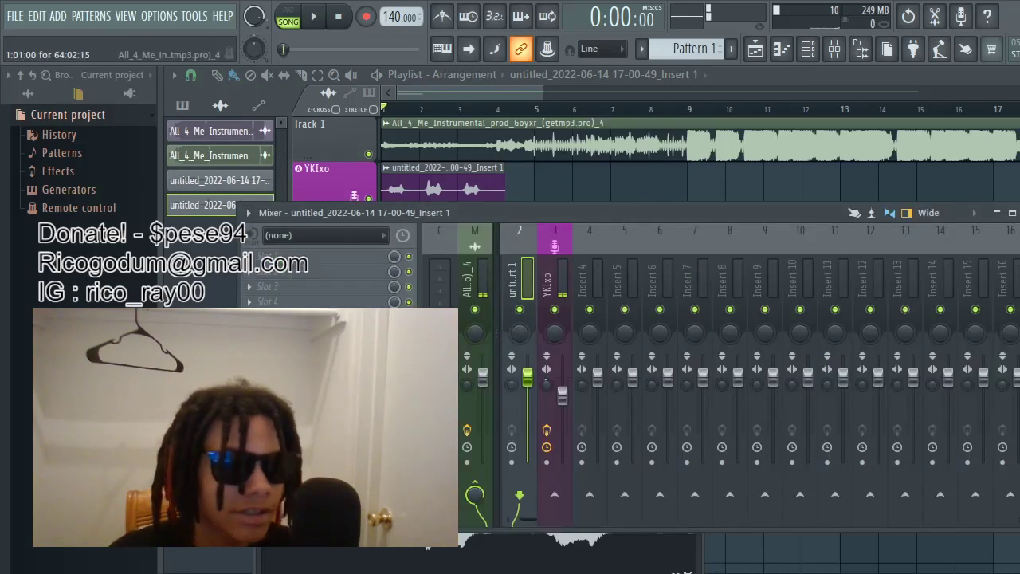
{"action": "key", "text": "F9"}
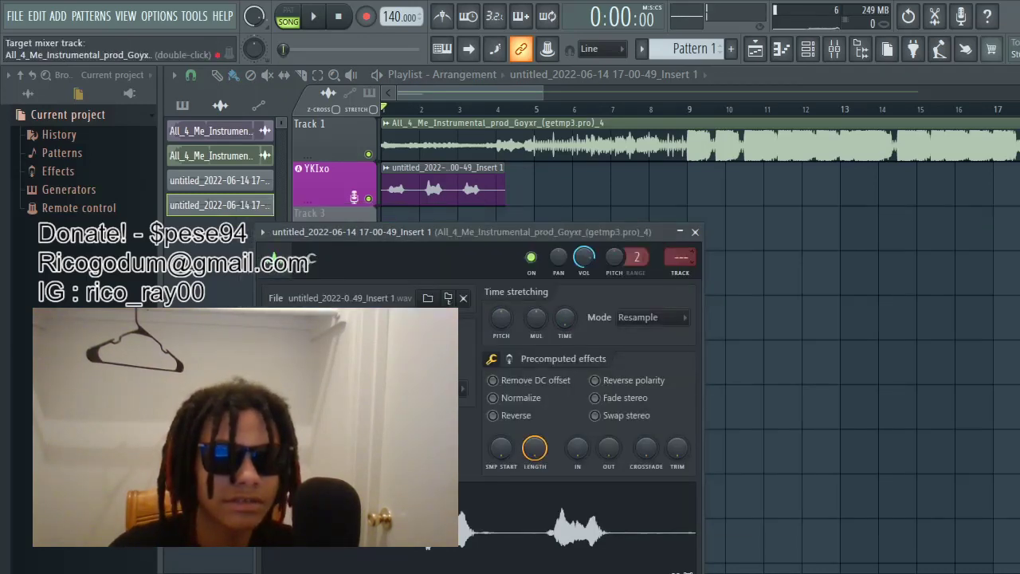
- Compare playback of the vocal clip on Track 3 with playback on the YKIxo track
{"action": "left_click_drag", "start_coordinate": [400, 189], "coordinate": [404, 247]}
{"action": "key", "text": "space"}
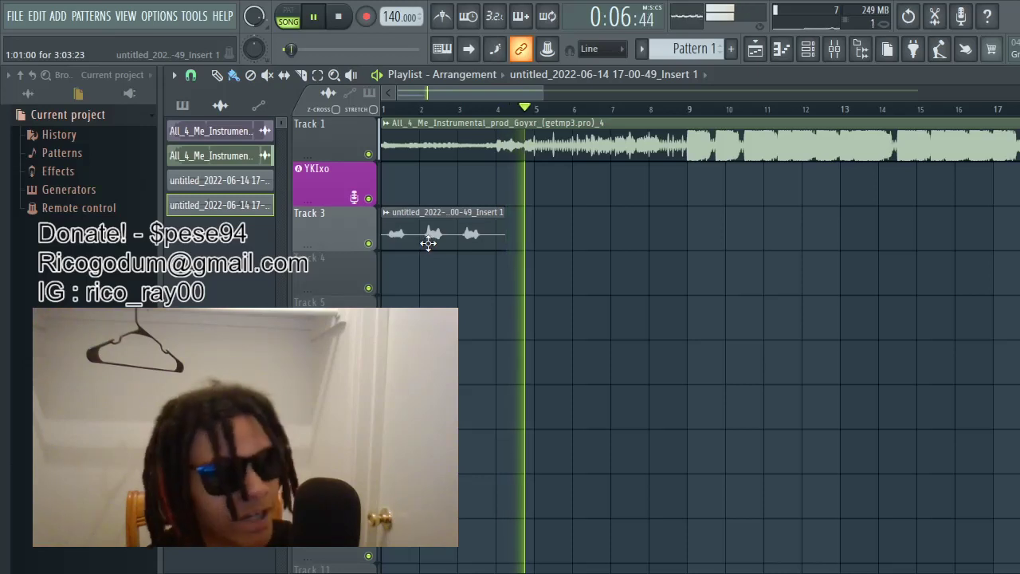
{"action": "left_click_drag", "start_coordinate": [429, 243], "coordinate": [429, 199]}
{"action": "left_click", "coordinate": [391, 109]}
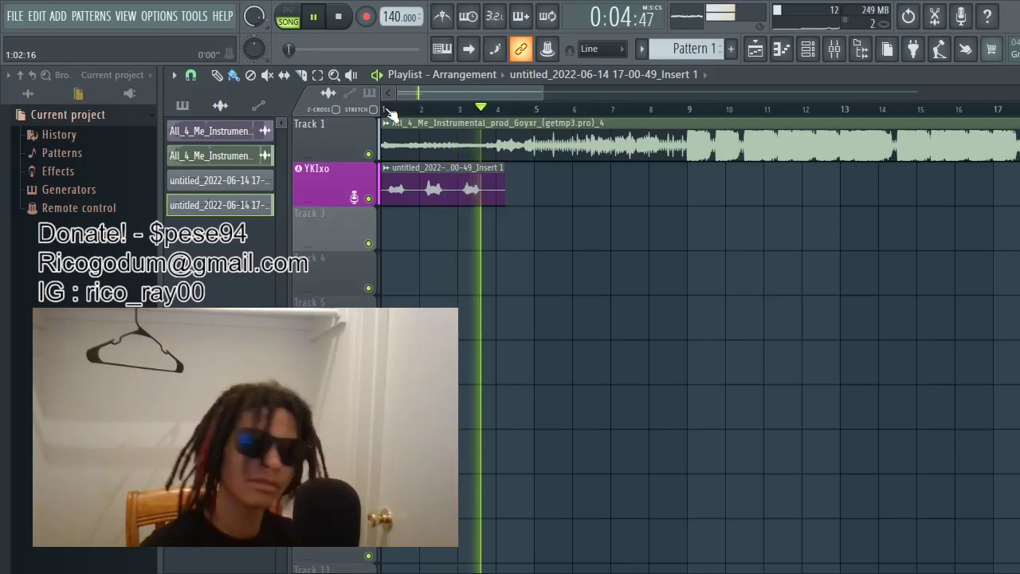
- Delete the recorded vocal clip from the YKIxo track and stop playback
{"action": "right_click", "coordinate": [491, 201]}
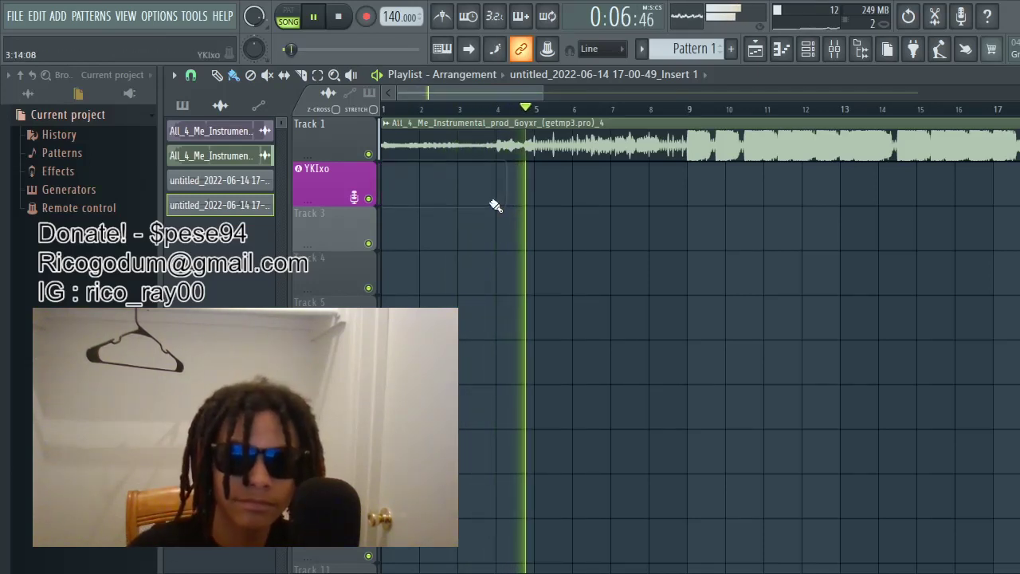
{"action": "key", "text": "space"}
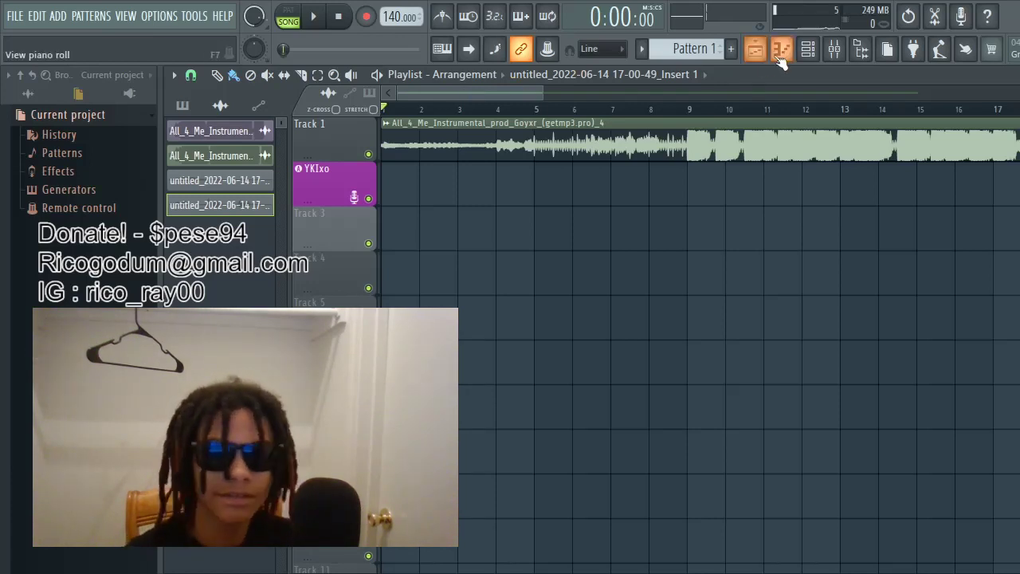
- Inspect mixer track 2 and the instrumental clip's target mixer track in its channel settings
{"action": "left_click", "coordinate": [834, 49]}
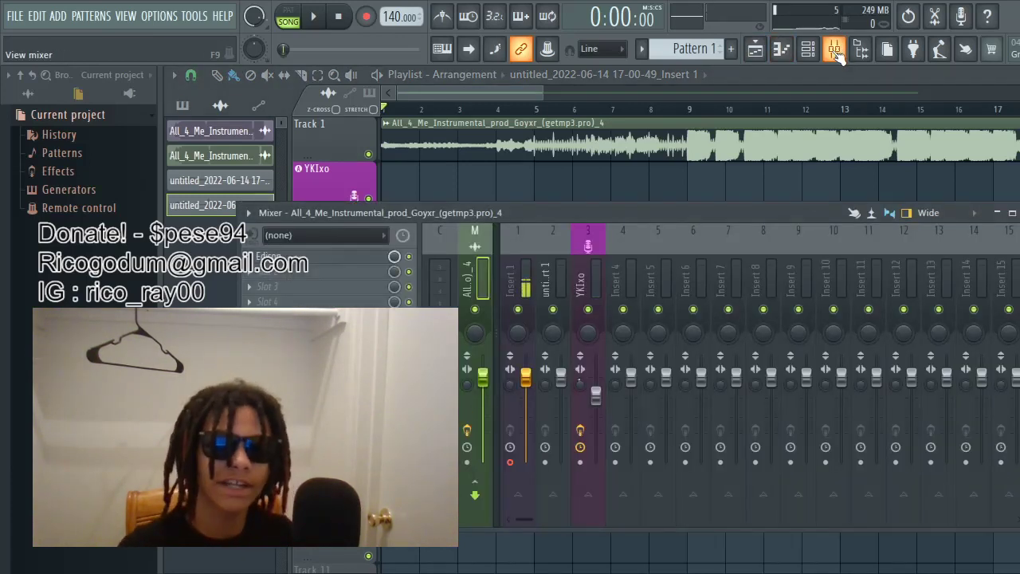
{"action": "left_click", "coordinate": [553, 278]}
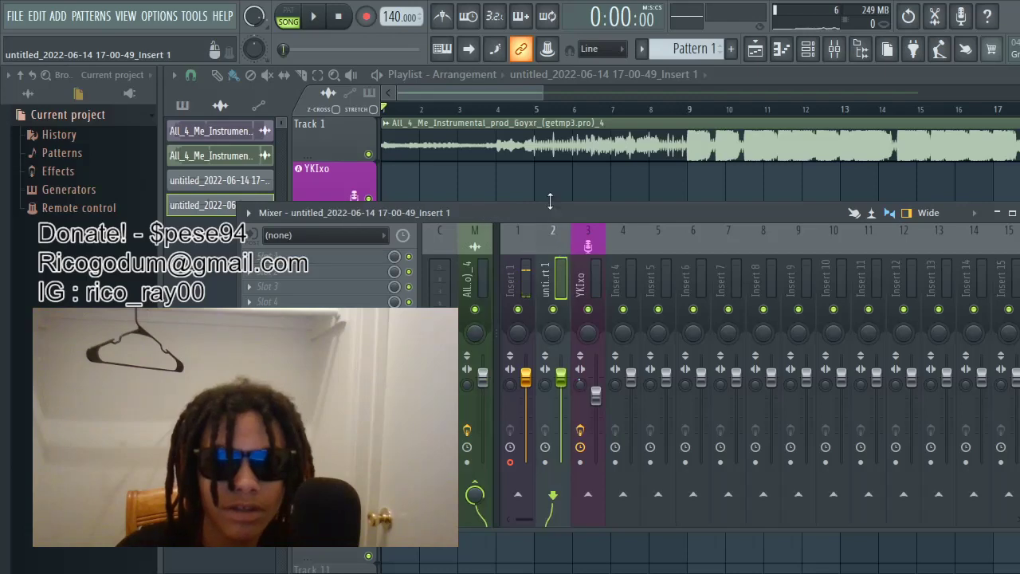
{"action": "double_click", "coordinate": [528, 157]}
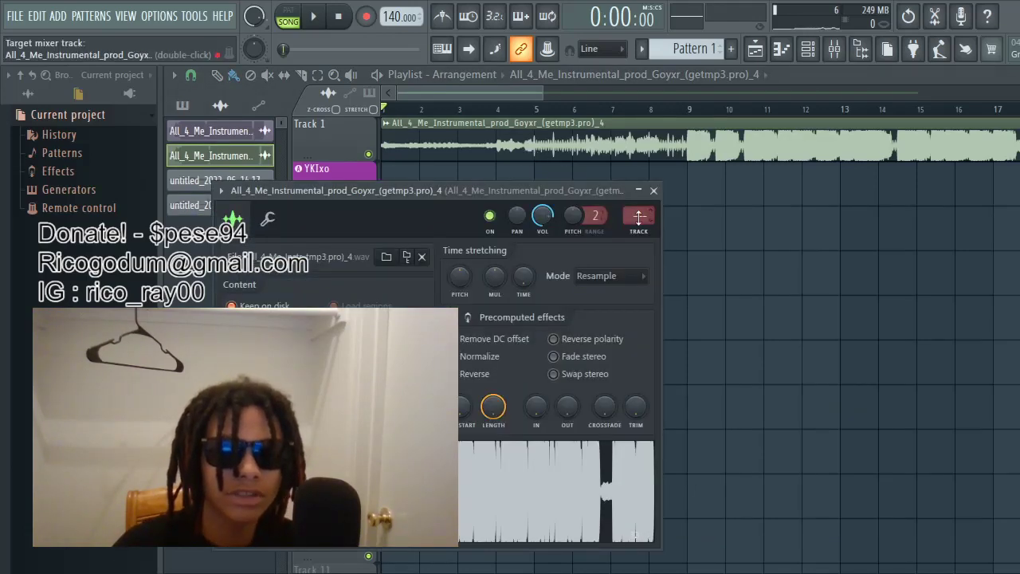
{"action": "mouse_move", "coordinate": [638, 217]}
{"action": "left_mouse_down"}
{"action": "mouse_move", "coordinate": [626, 214]}
{"action": "mouse_move", "coordinate": [639, 209]}
{"action": "left_mouse_up"}
{"action": "left_click", "coordinate": [653, 190]}
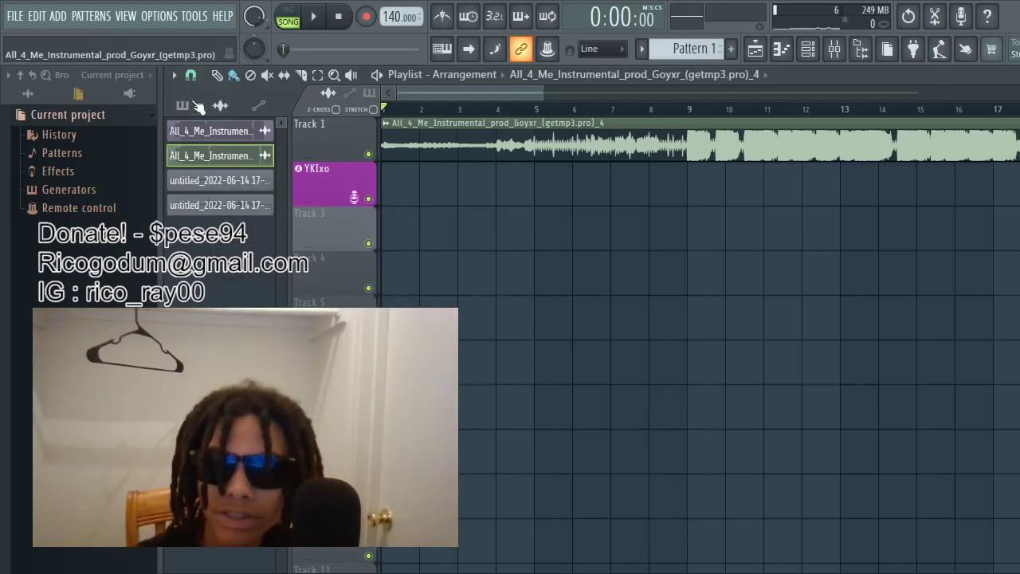
- Try the Step snap-to-grid setting in the playlist, and restore the coarser grid
{"action": "left_click", "coordinate": [192, 76]}
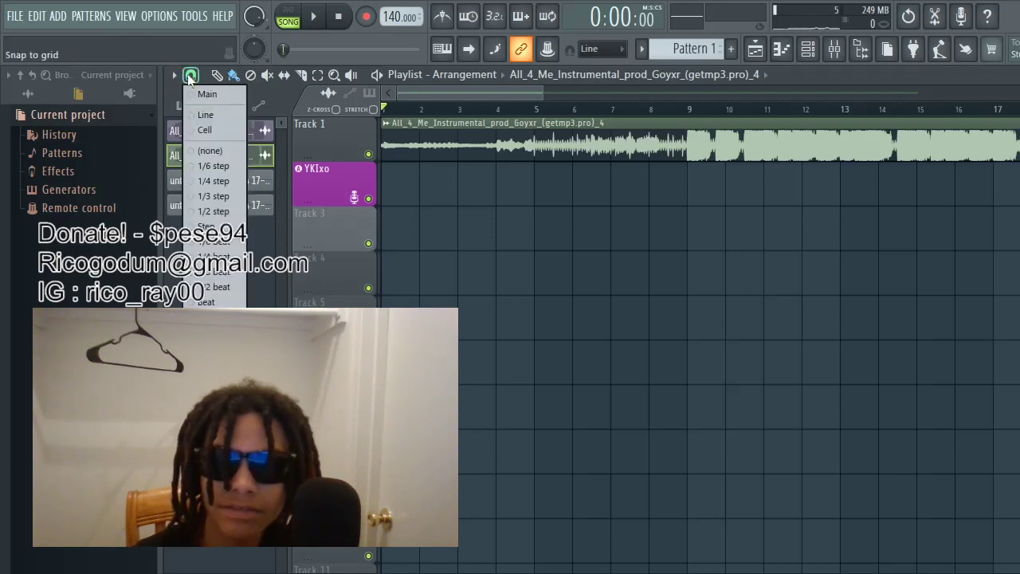
{"action": "left_click", "coordinate": [190, 75]}
{"action": "left_click", "coordinate": [190, 75]}
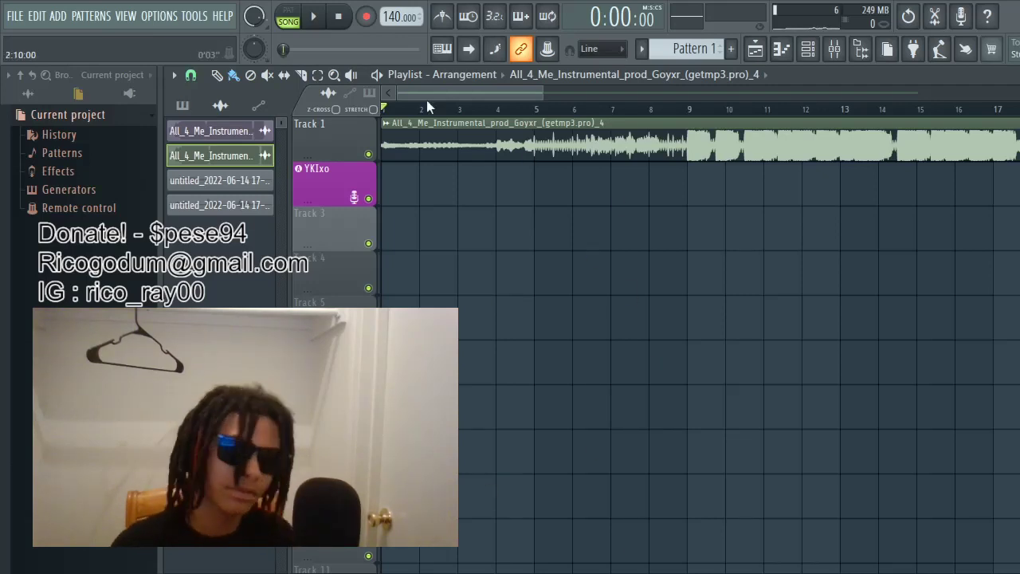
{"action": "left_click", "coordinate": [191, 76]}
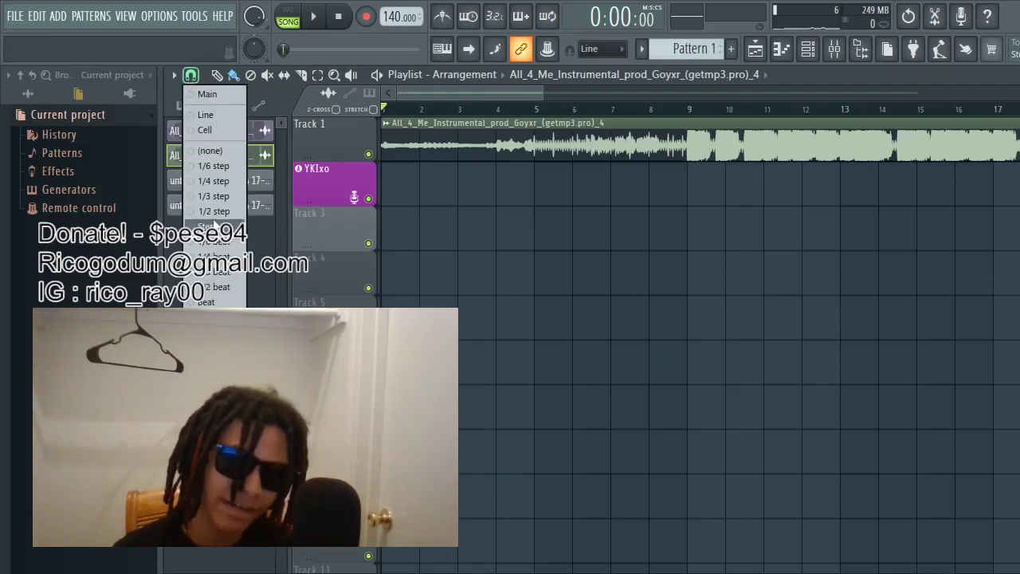
{"action": "left_click", "coordinate": [205, 227]}
{"action": "left_click", "coordinate": [191, 76]}
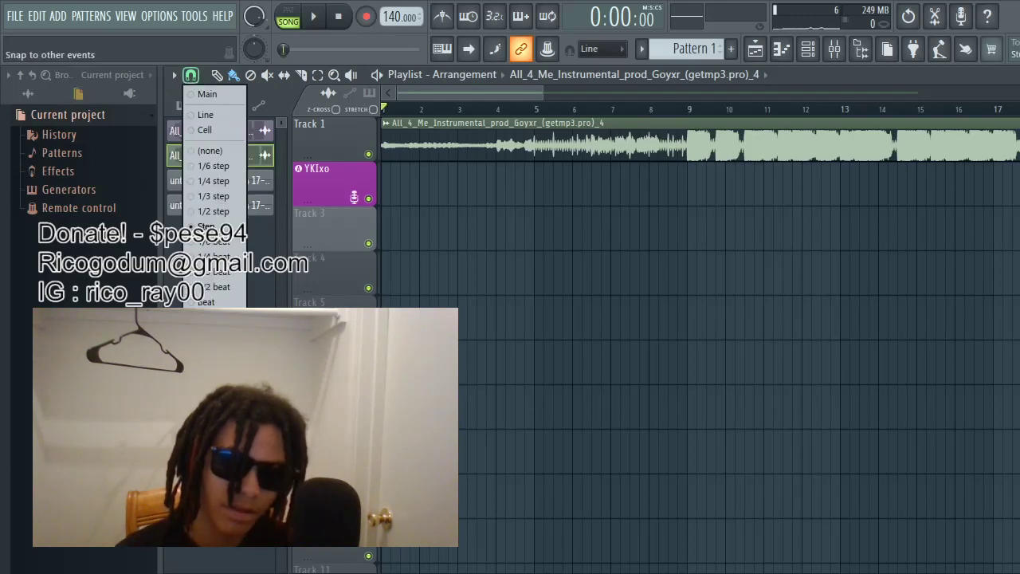
{"action": "left_click", "coordinate": [497, 238]}
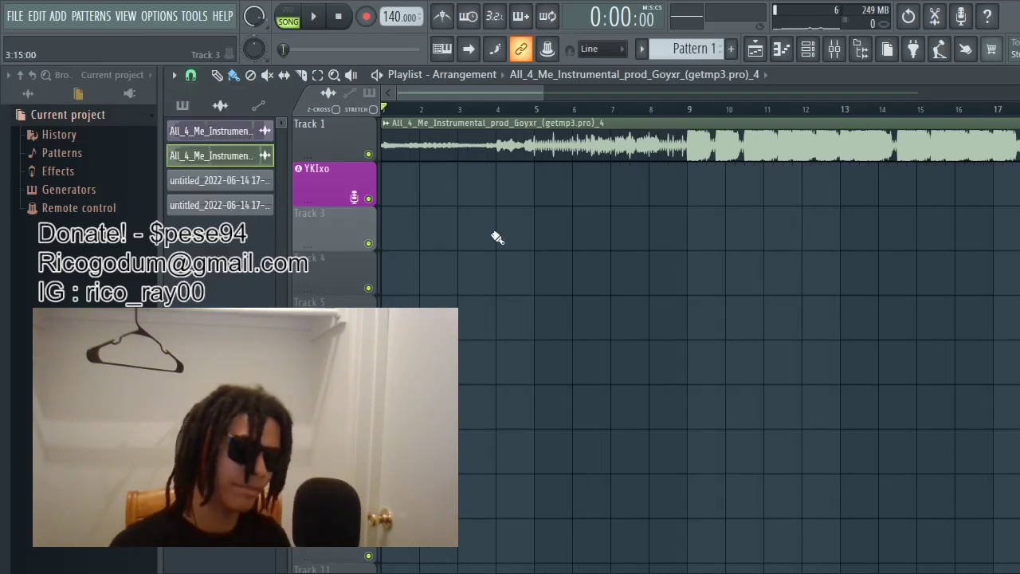
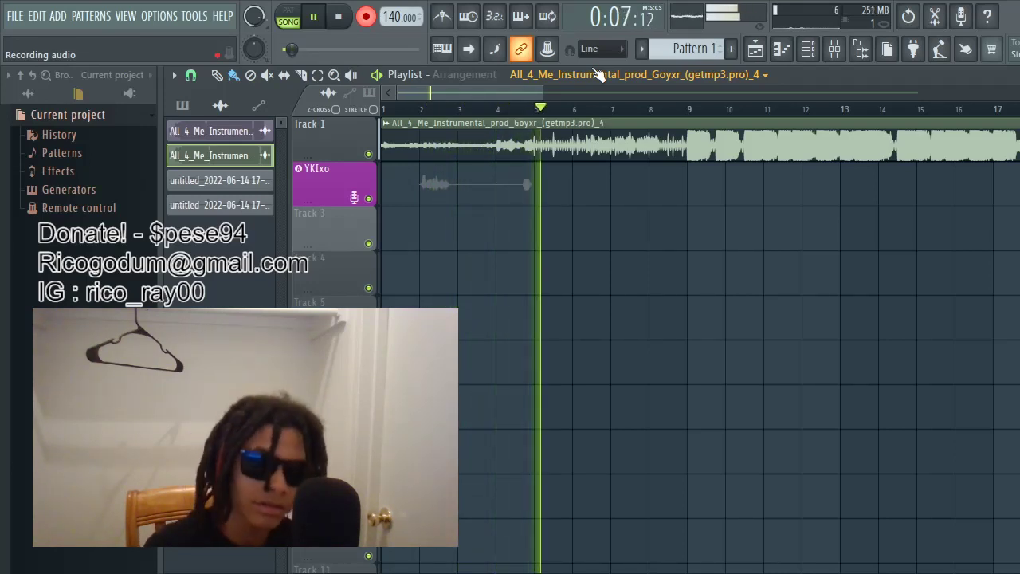
- Finish recording the vocal take starting at bar 2 on the YKIxo track, and inspect the mixer tracks
{"action": "key", "text": "space"}
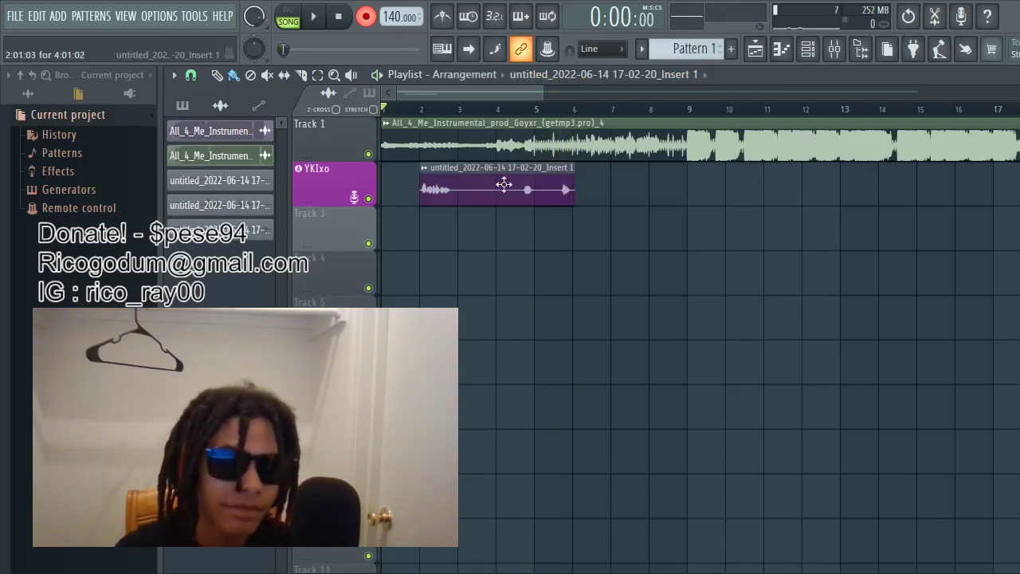
{"action": "left_click", "coordinate": [832, 50]}
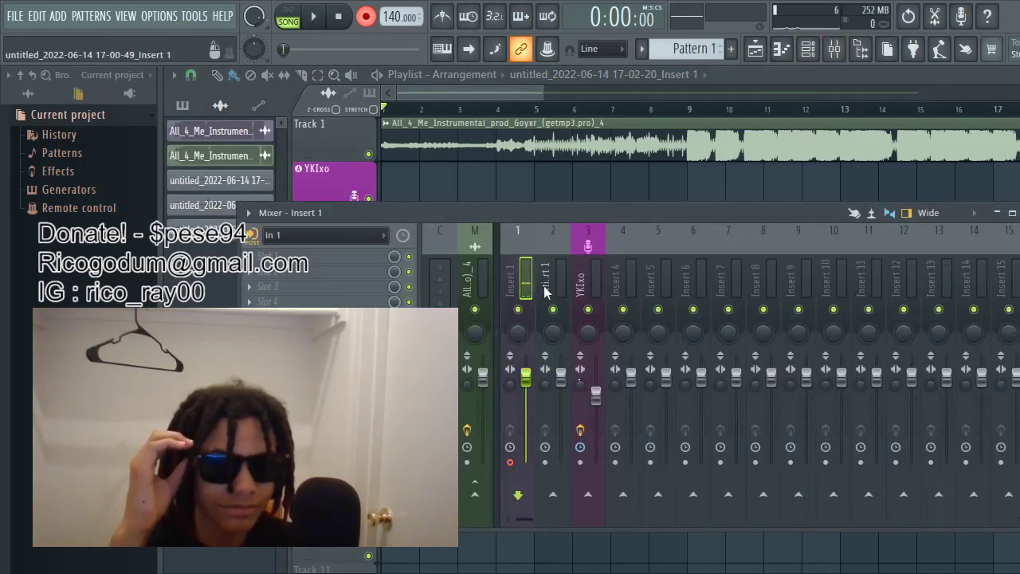
{"action": "left_click", "coordinate": [1012, 213]}
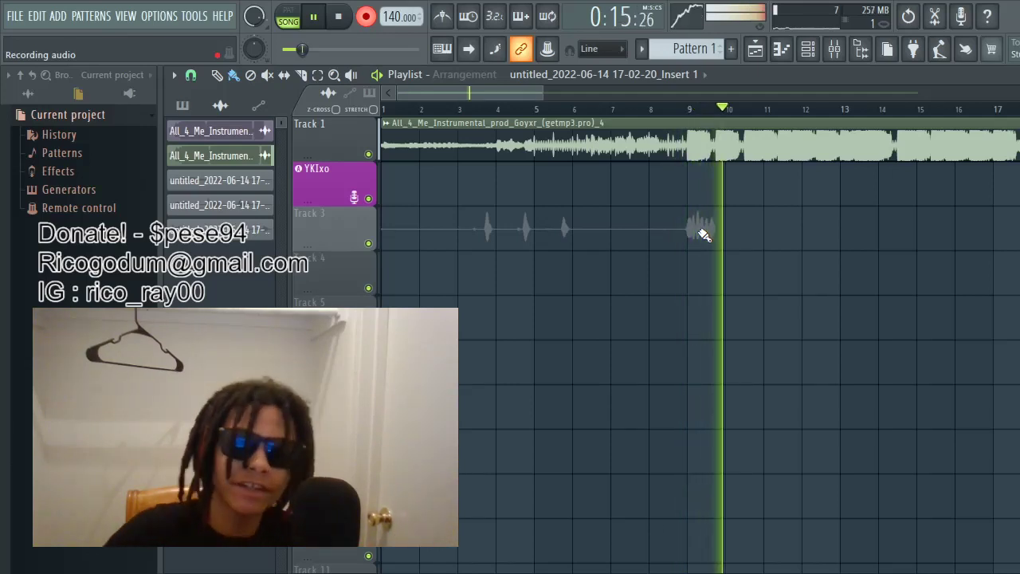
- Move the newly recorded vocal clip from Track 3 to the YKIxo track and play it from bar 9
{"action": "left_click_drag", "start_coordinate": [714, 231], "coordinate": [712, 187]}
{"action": "left_click", "coordinate": [690, 112]}
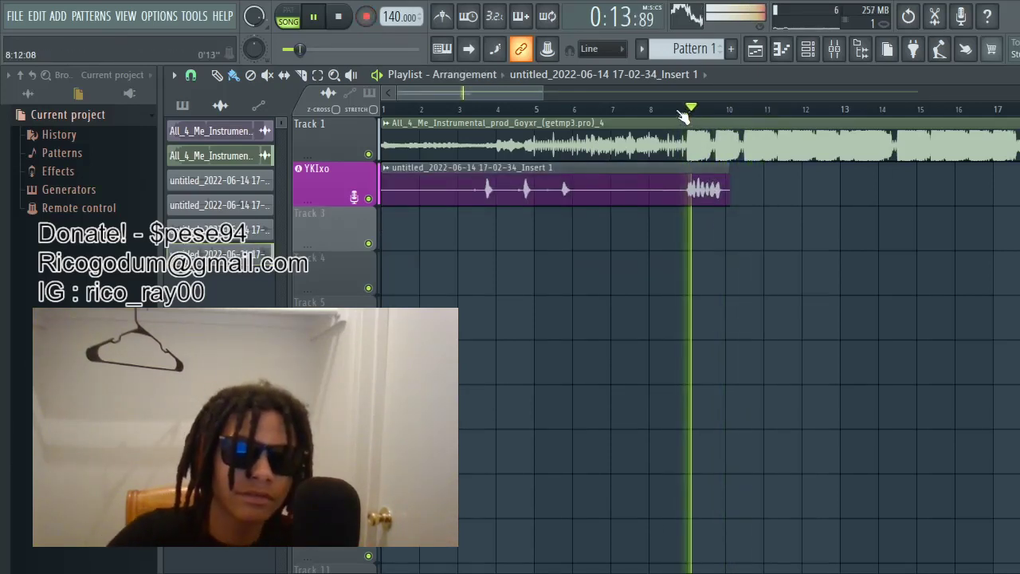
- Lower the volume of the YKIxo mixer track slightly and return to the playlist
{"action": "left_click", "coordinate": [834, 49]}
{"action": "left_click", "coordinate": [595, 393]}
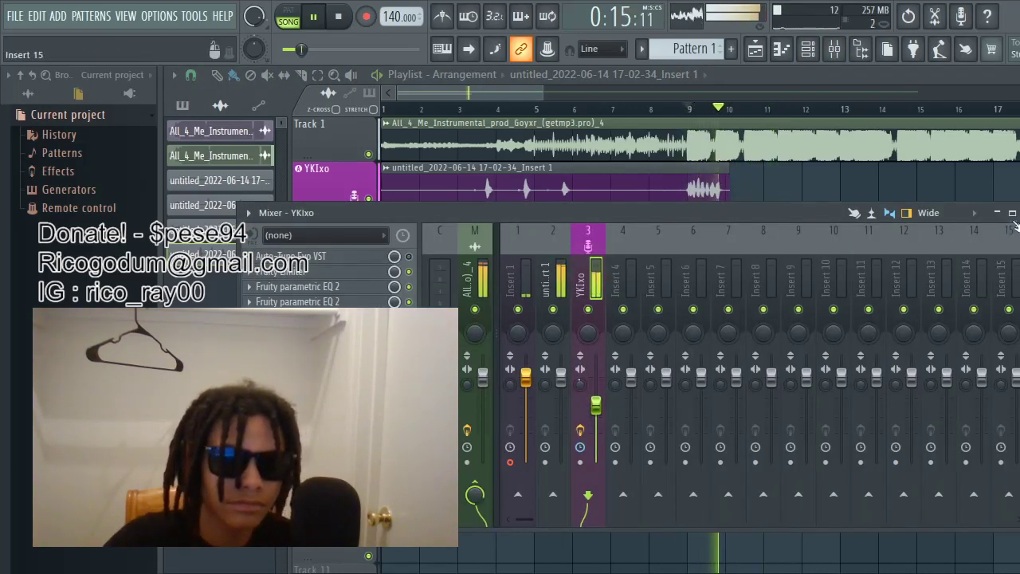
{"action": "key", "text": "Escape"}
- Try recording another vocal take from bar 8 over the instrumental
{"action": "left_click", "coordinate": [646, 109]}
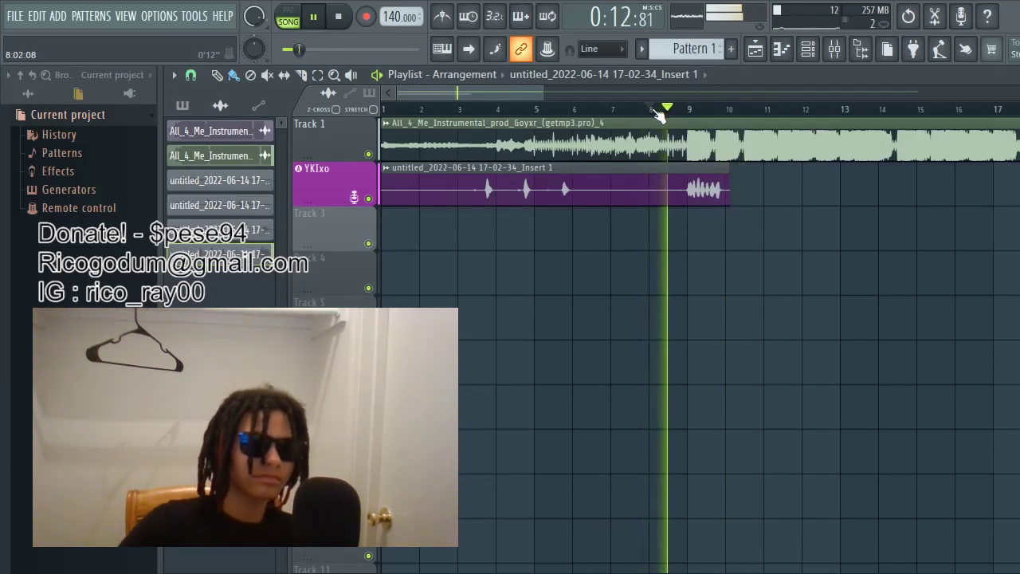
{"action": "key", "text": "r"}
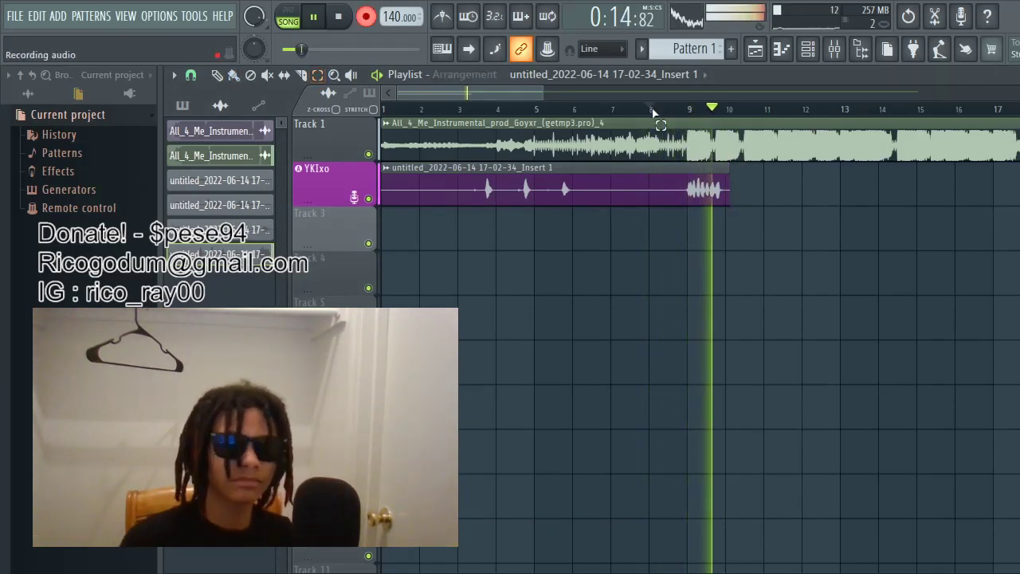
{"action": "key", "text": "space"}
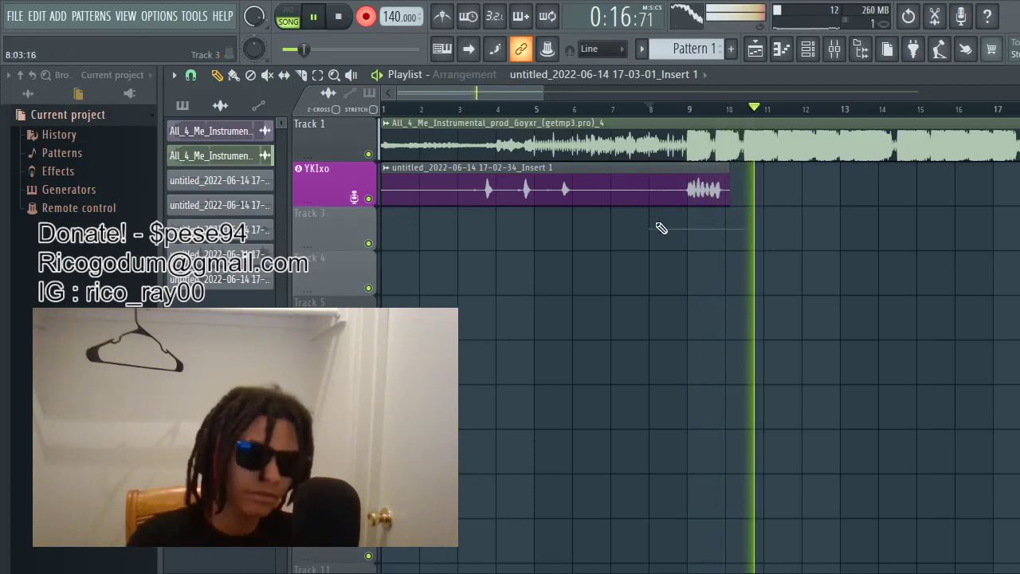
{"action": "key", "text": "space"}
- Record a follow-up vocal take from bar 9 and place its clip between bars 9 and 11 on the YKIxo track
{"action": "key", "text": "space"}
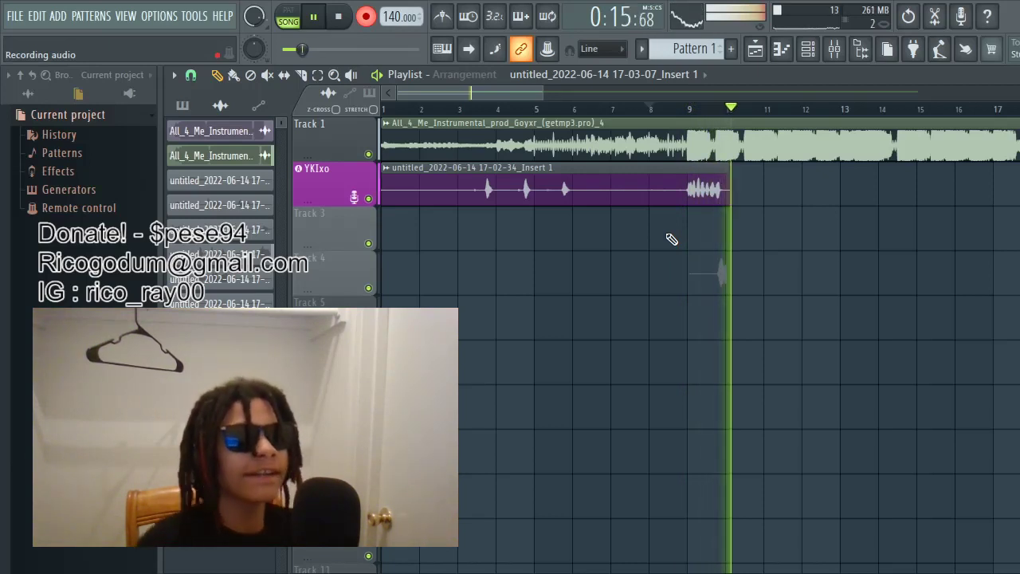
{"action": "key", "text": "space"}
{"action": "key", "text": "space"}
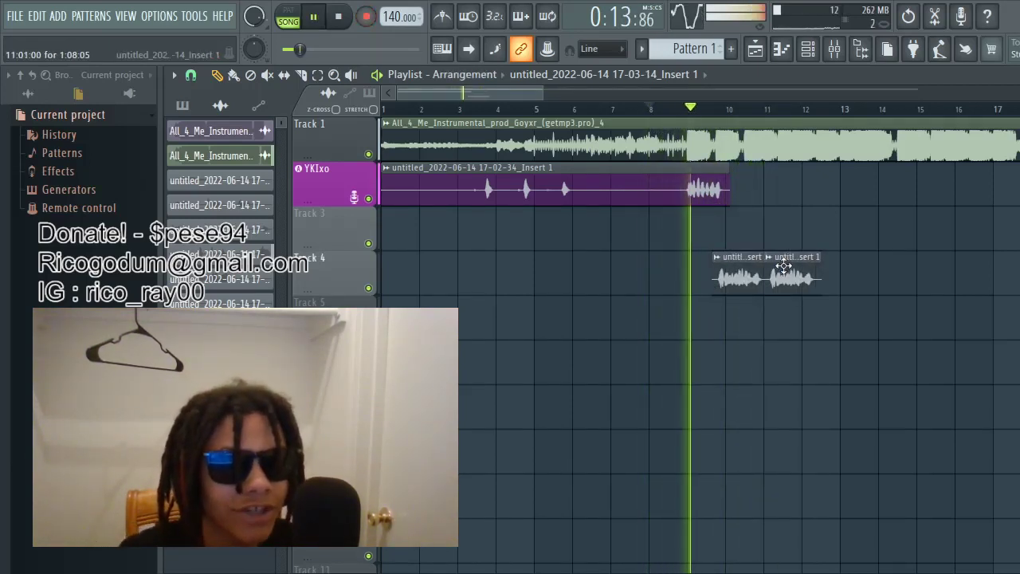
{"action": "key", "text": "space"}
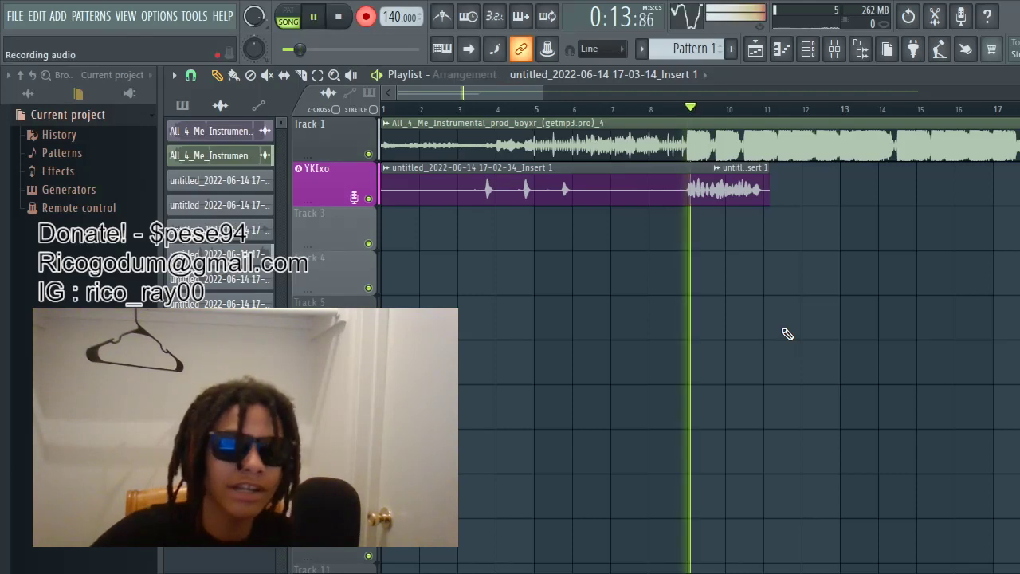
- Record several short vocal retakes at bar 9, and remove their clips from Tracks 3, 4 and 5
{"action": "key", "text": "space"}
{"action": "key", "text": "space"}
{"action": "key", "text": "space"}
{"action": "key", "text": "space"}
{"action": "key", "text": "space"}
{"action": "key", "text": "space"}
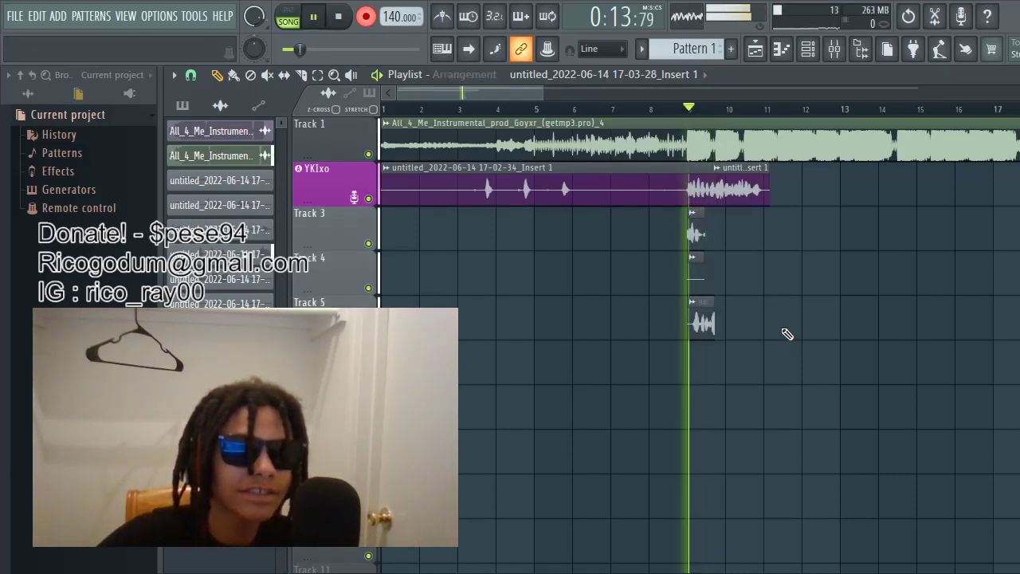
{"action": "key", "text": "space"}
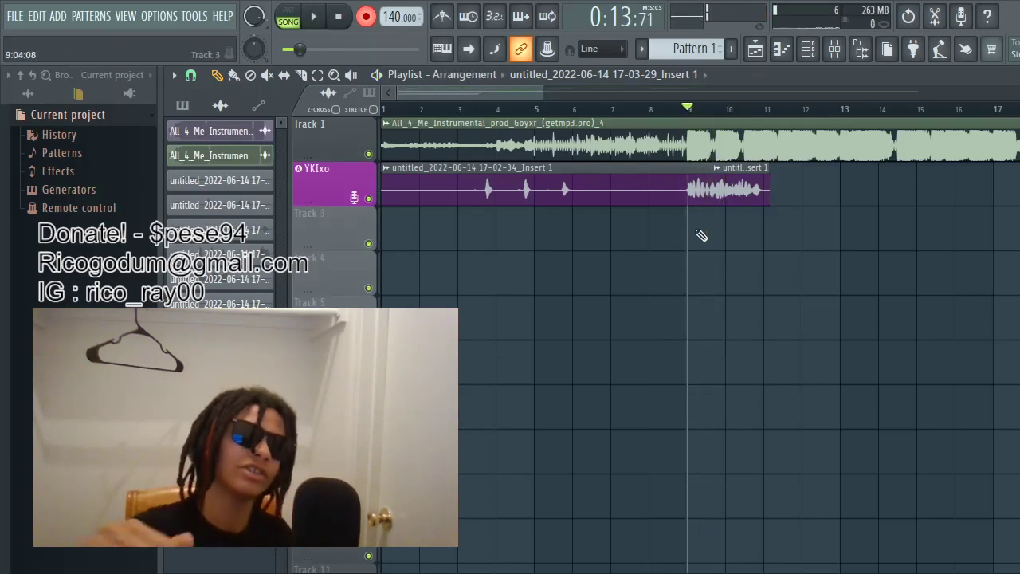
- Record a further vocal take from about bar 10 and place its clip after the earlier takes on the YKIxo track
{"action": "key", "text": "space"}
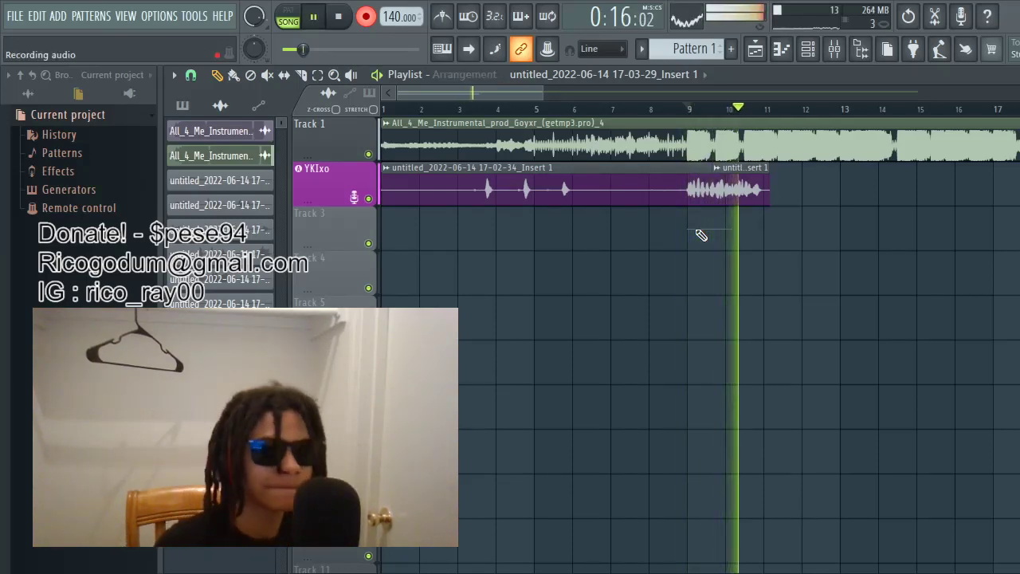
{"action": "key", "text": "r"}
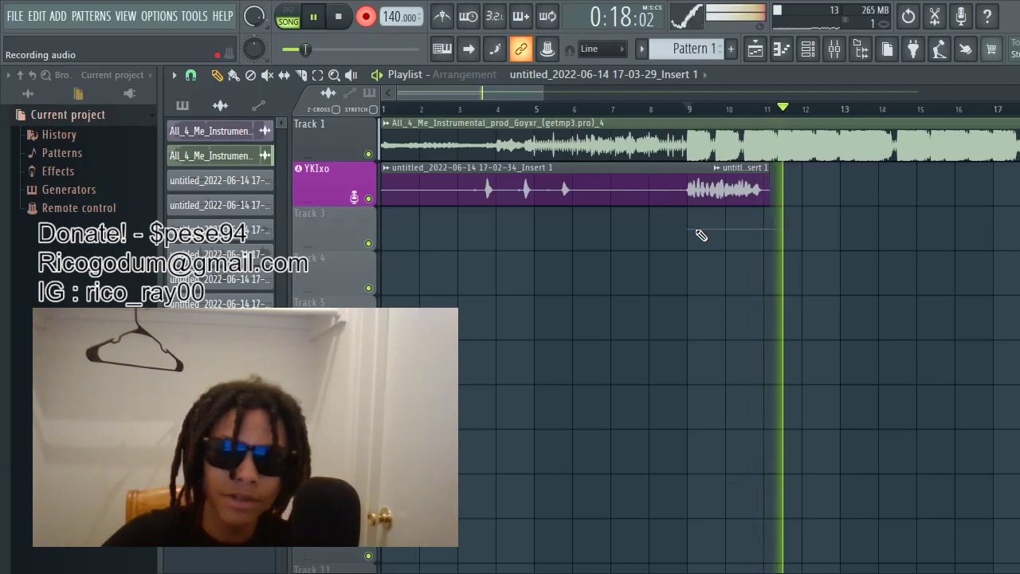
{"action": "left_click", "coordinate": [718, 114]}
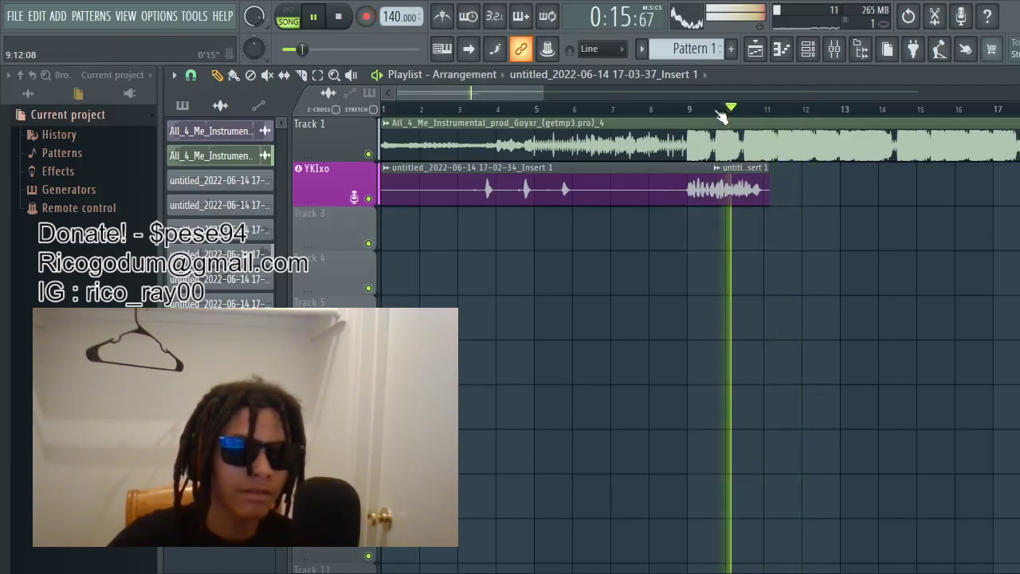
{"action": "key", "text": "r"}
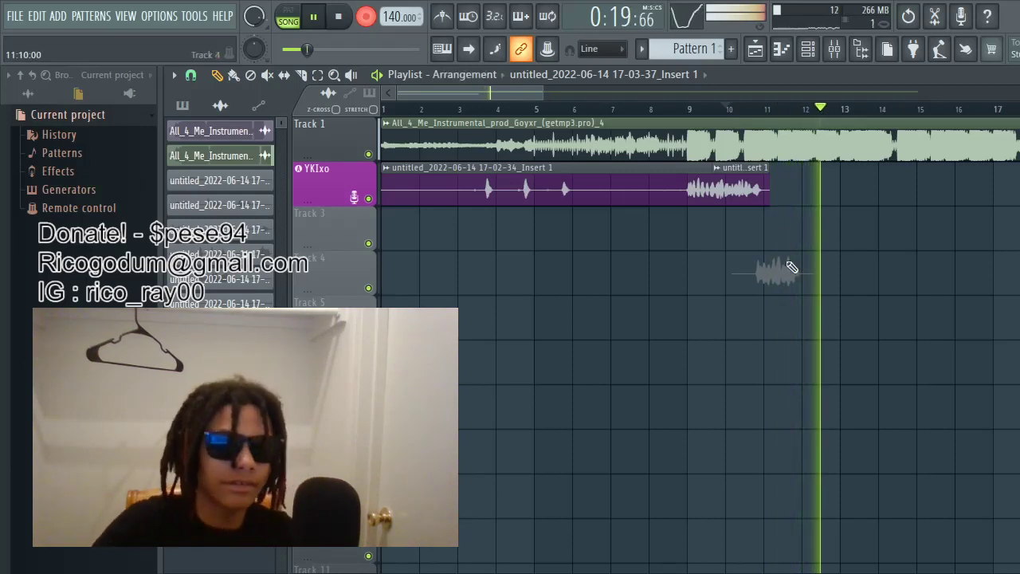
{"action": "key", "text": "r"}
{"action": "key", "text": "space"}
{"action": "key", "text": "space"}
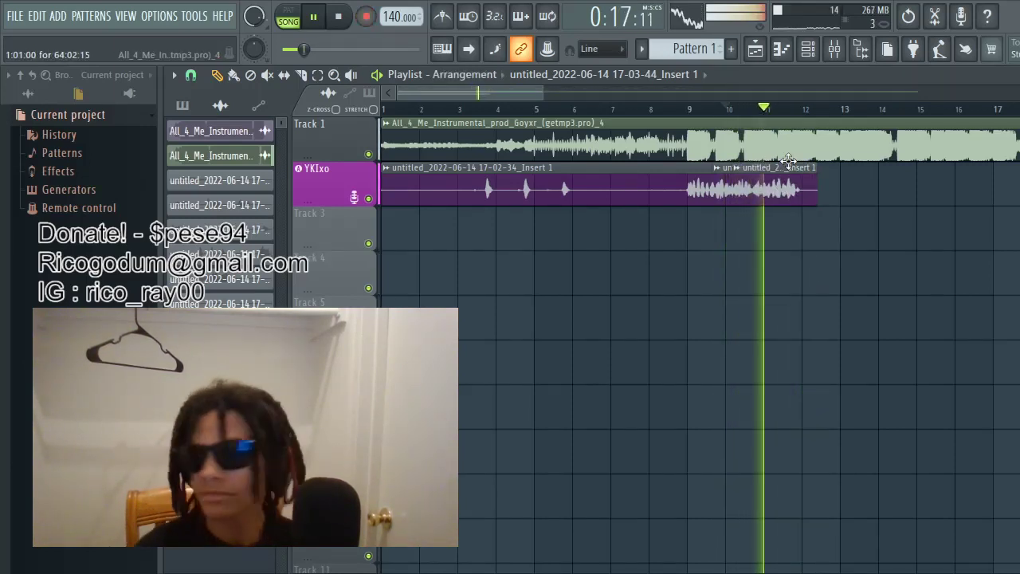
- Play back the assembled vocal clips from bar 8 and stop playback
{"action": "left_click", "coordinate": [652, 105]}
{"action": "scroll", "coordinate": [665, 103], "scroll_direction": "down", "scroll_amount": 3}
{"action": "key", "text": "space"}
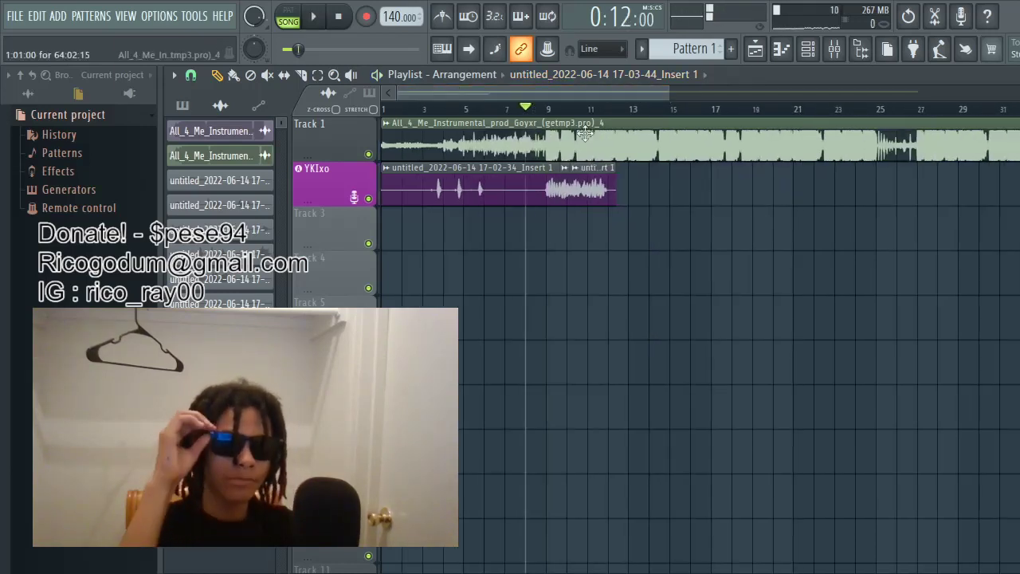